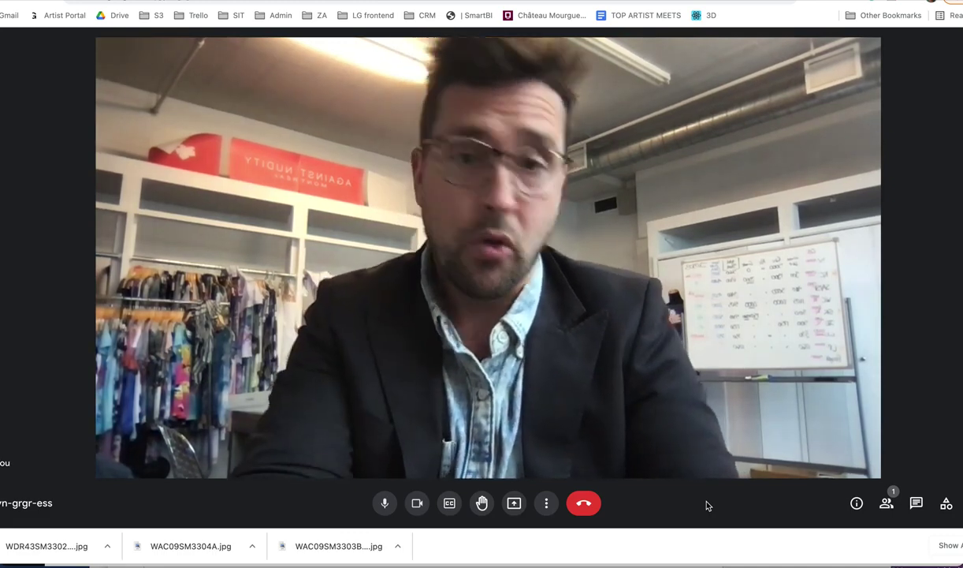
Switch from the video call to the Canva design 211004_TG Weekend_Insta FR and hide the template gallery.
key("super+Tab")
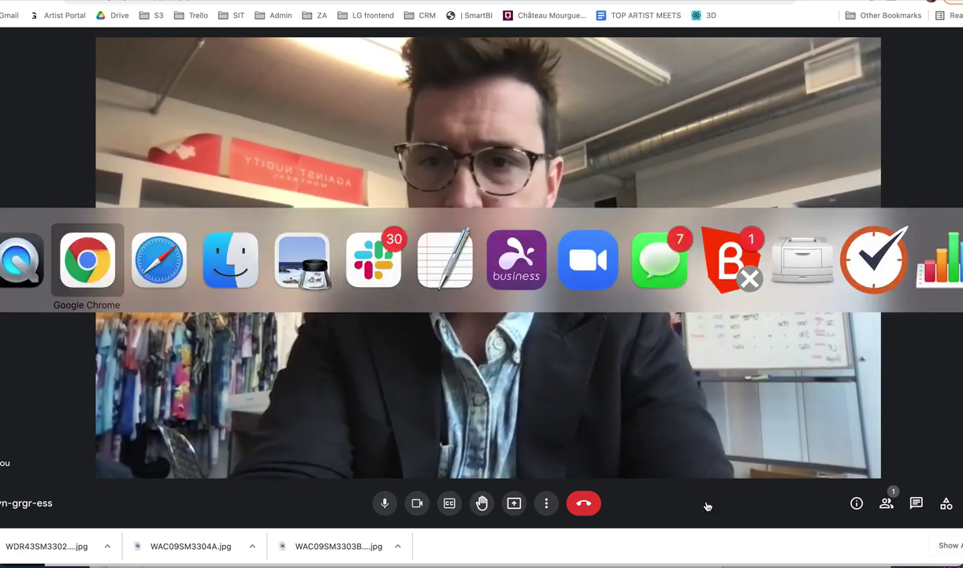
key("super+Tab")
key("super+Tab")
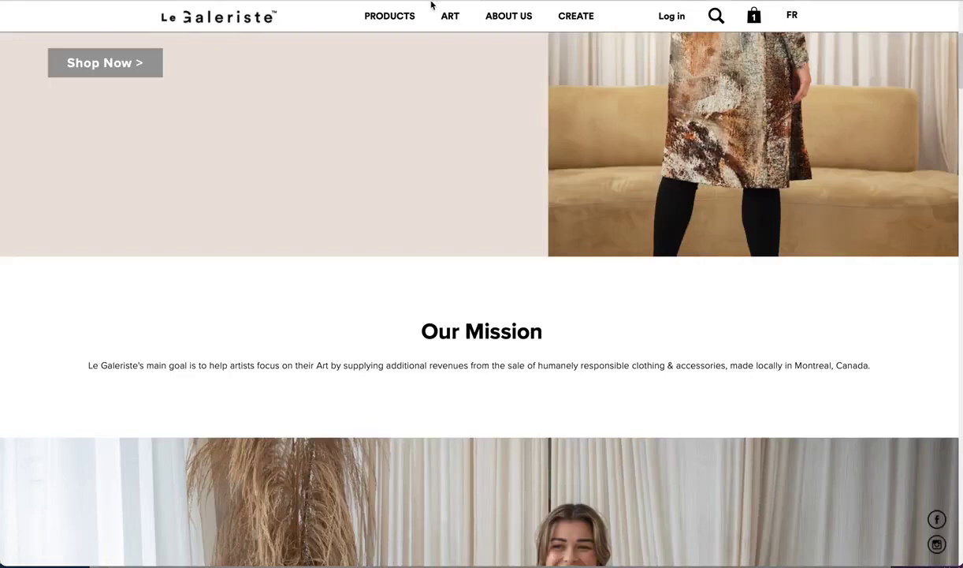
key("super+t")
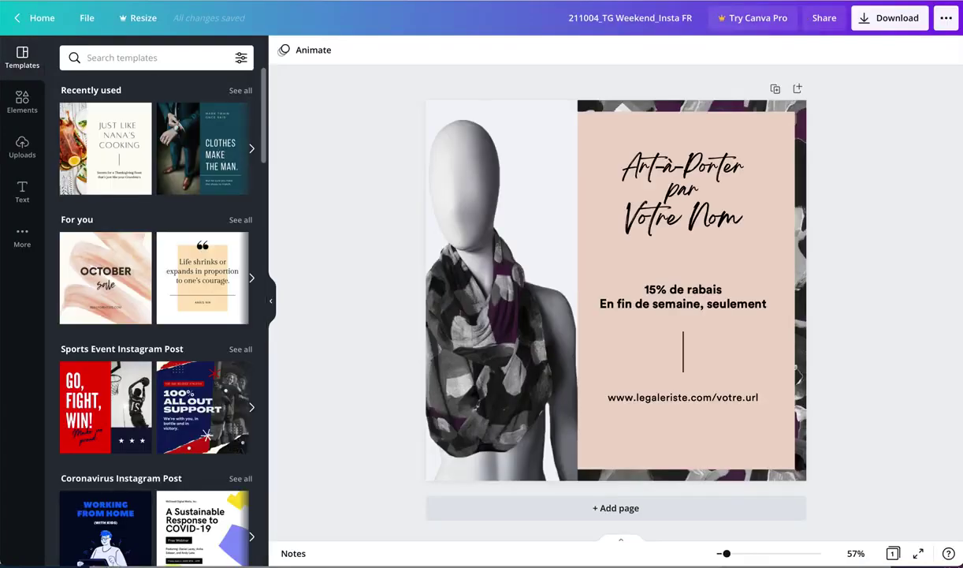
left_click(272, 299)
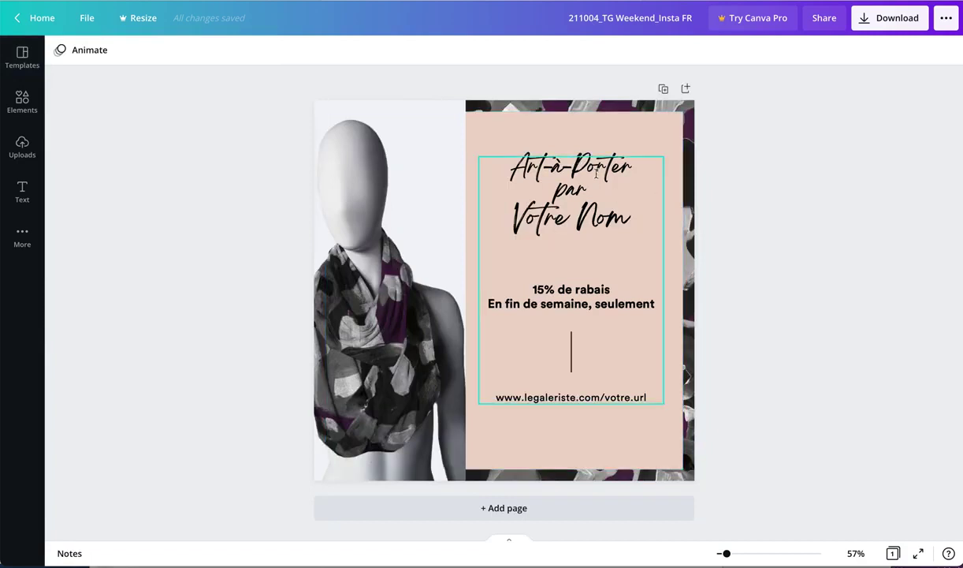
Replace the placeholder "Votre Nom" in the heading with the artist's name.
left_click(554, 196)
left_click_drag(513, 218, 629, 218)
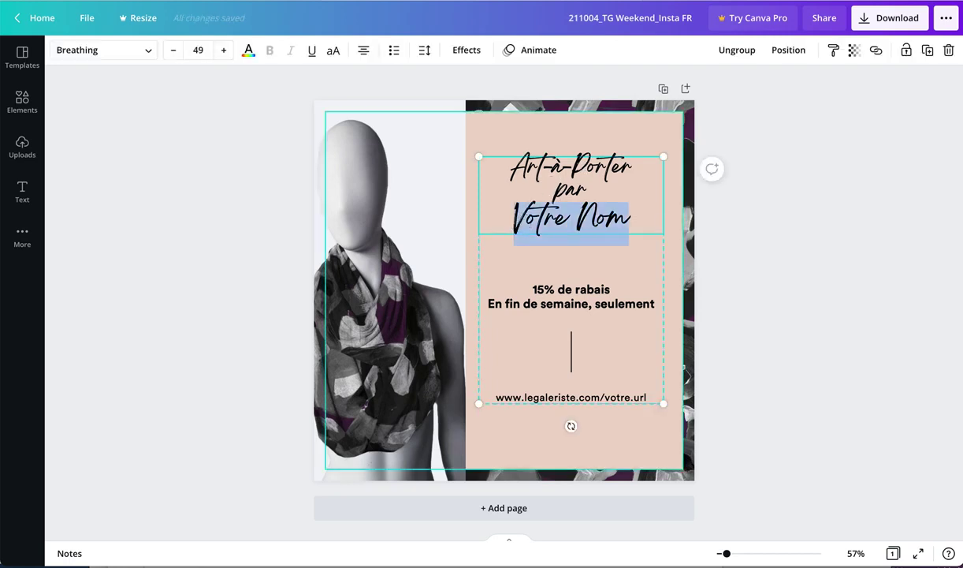
type("Thierry C.")
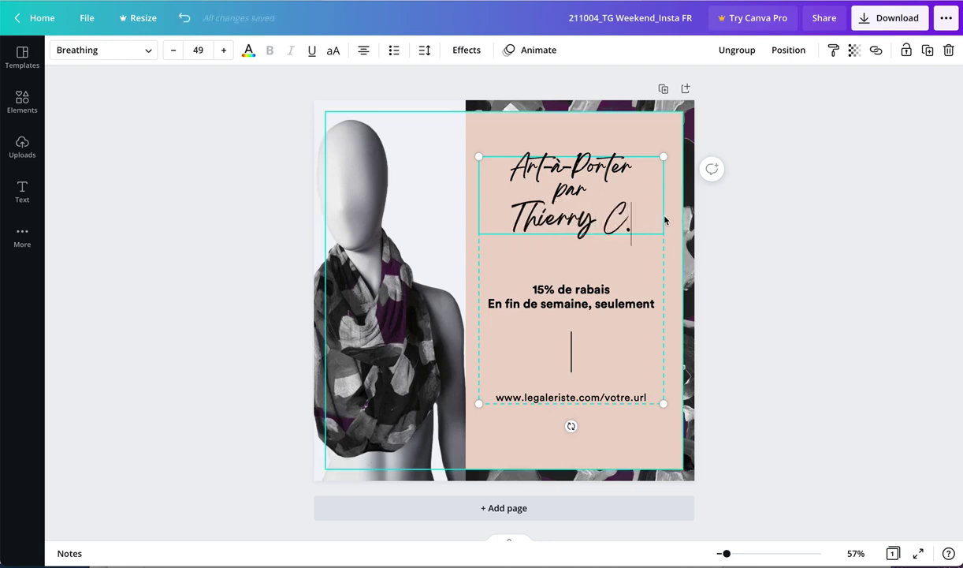
left_click(544, 294)
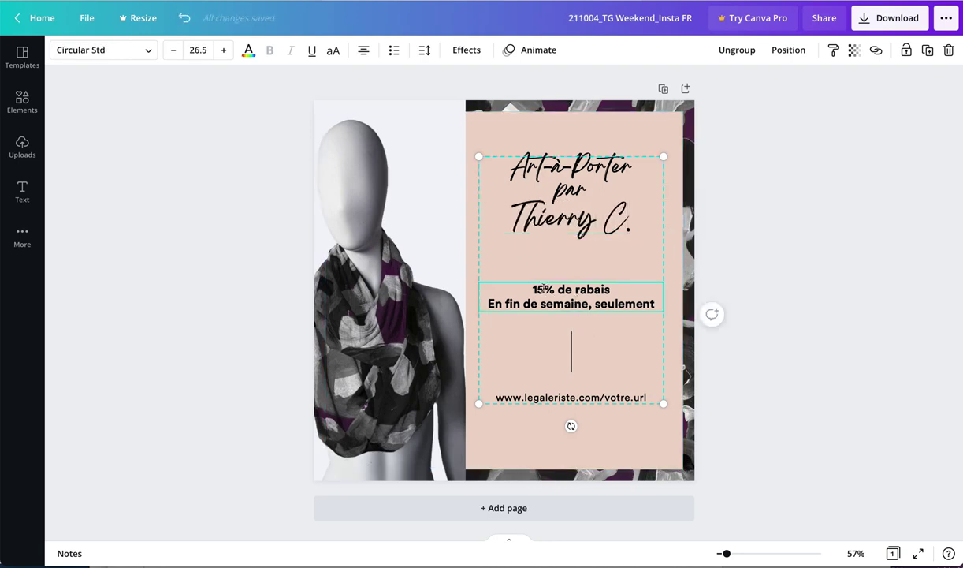
Switch to the Le Galeriste artist portal, change its language to French and copy the direct link of the storefront (Ma Vitrine).
left_click(579, 398)
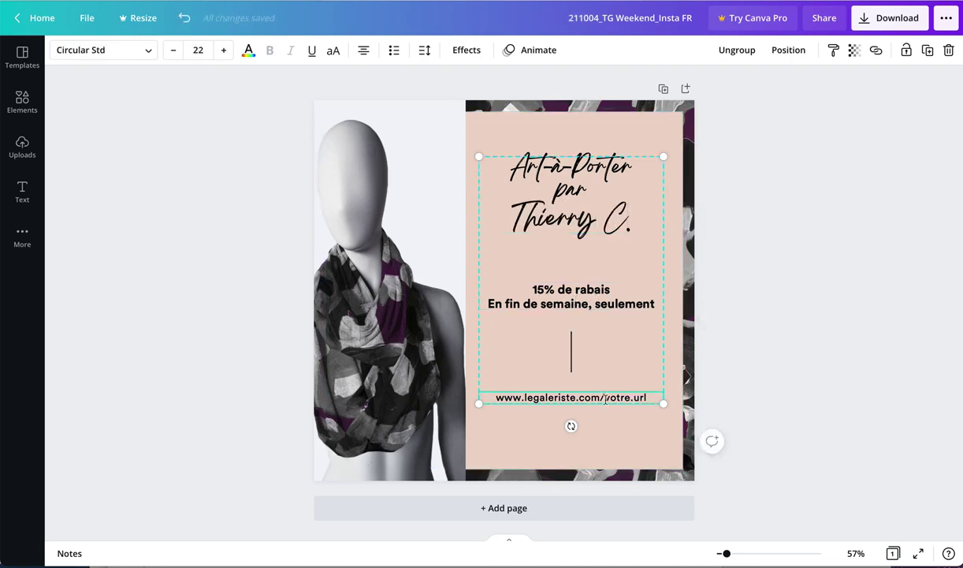
left_click_drag(646, 397, 606, 399)
key("super+Tab")
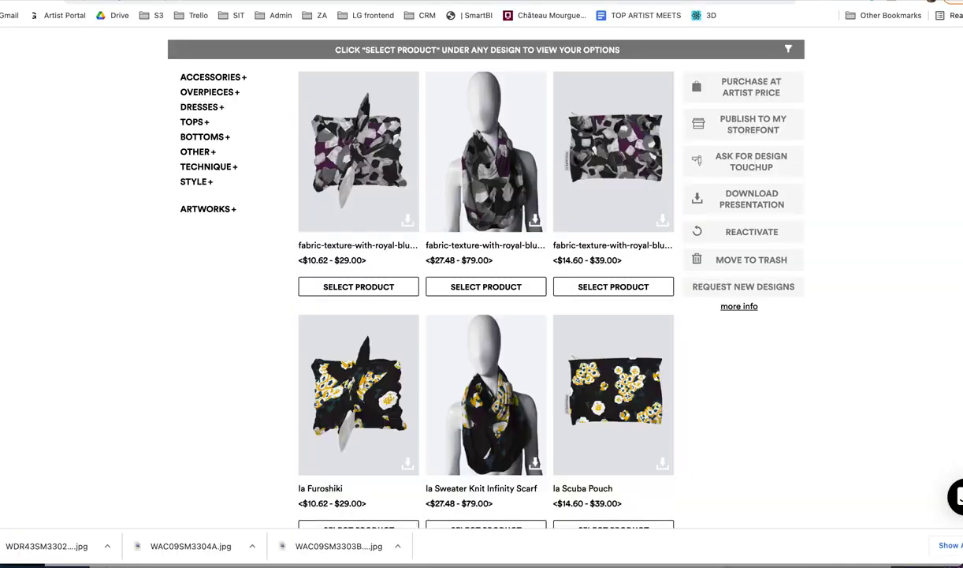
scroll(485, 284, "up", 2)
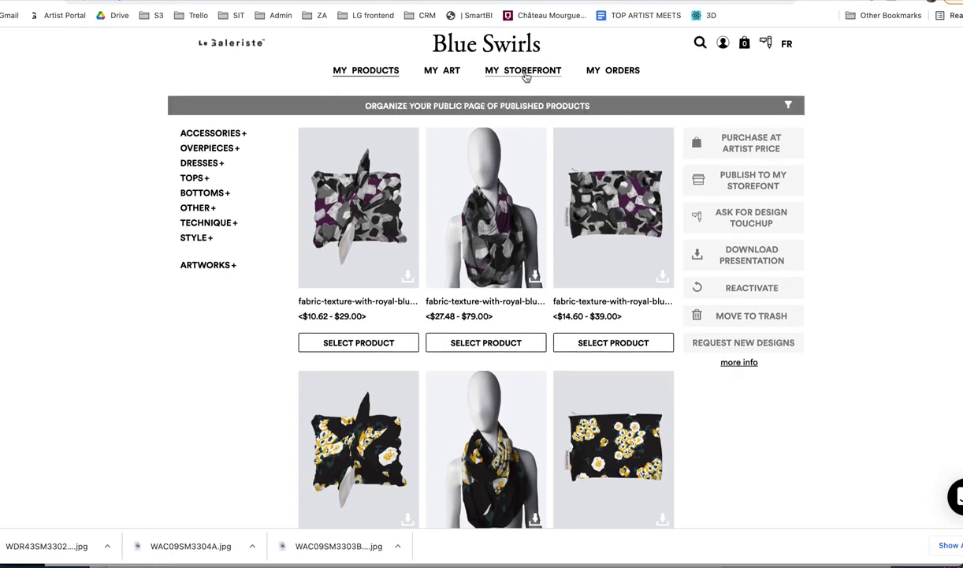
left_click(783, 46)
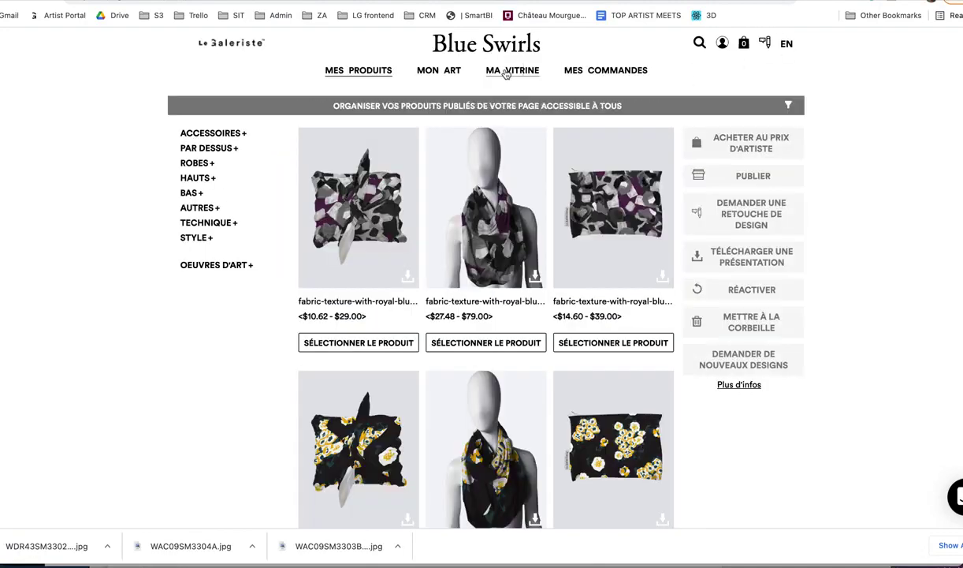
left_click(506, 72)
left_click(550, 106)
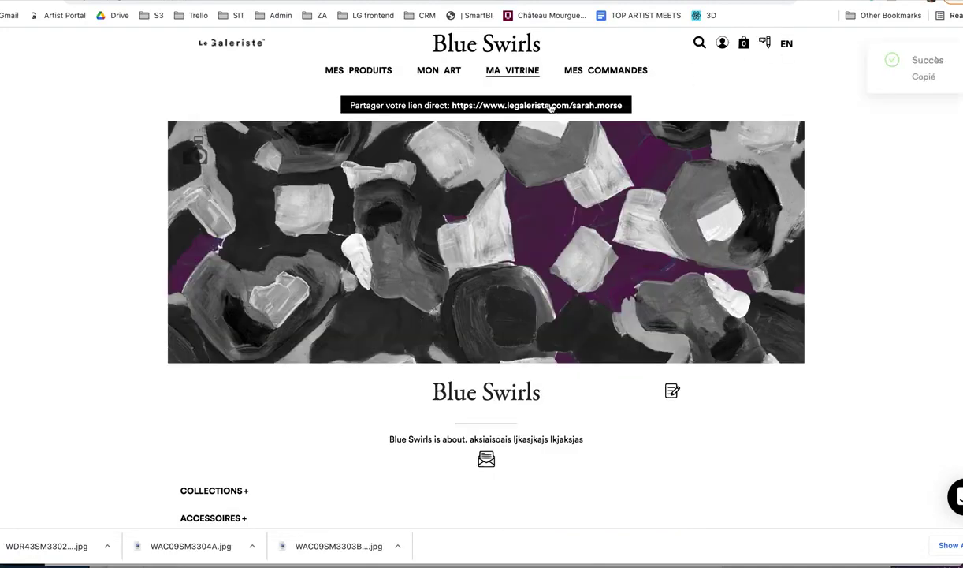
key("super+Tab")
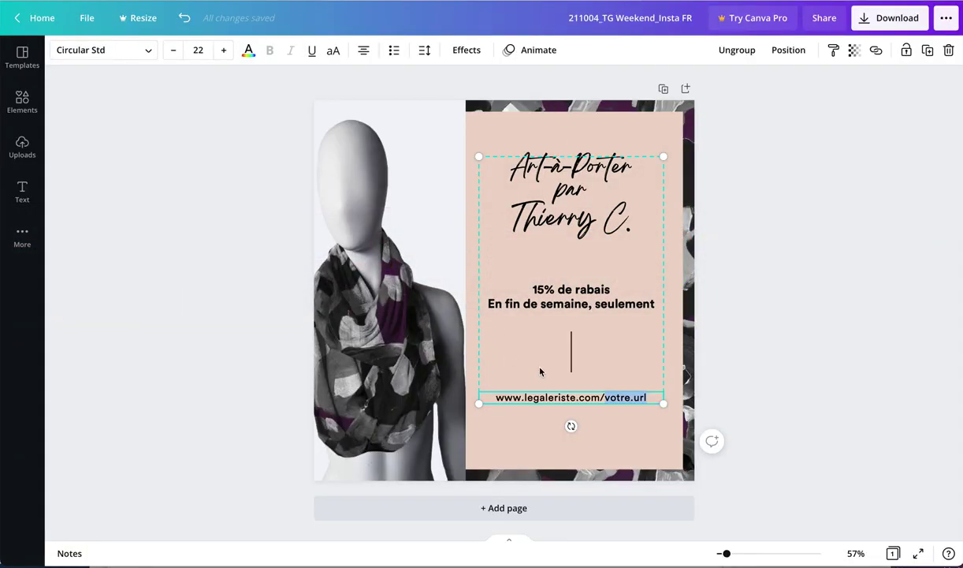
triple_click(595, 398)
type("https://www.legaleriste.com/sarah.morse")
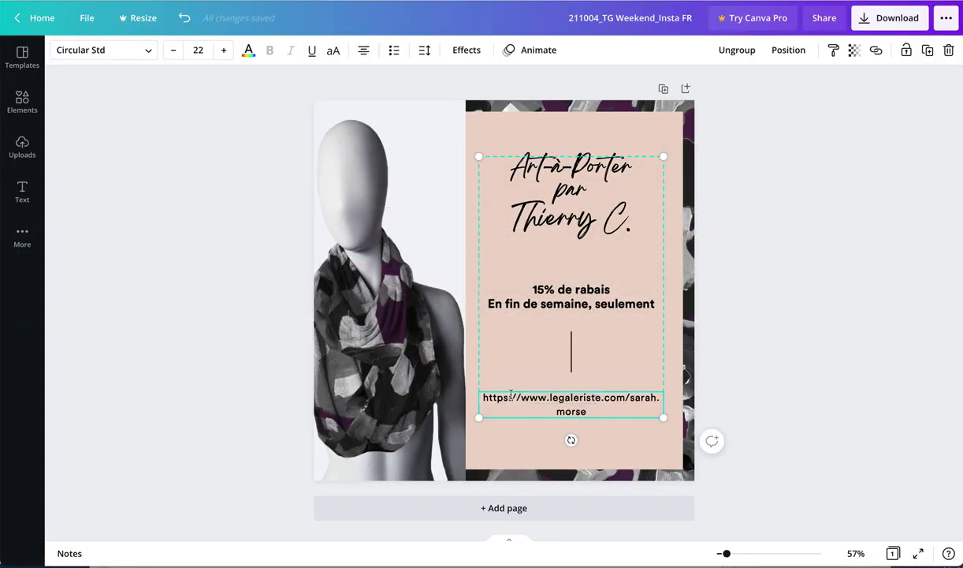
left_click_drag(522, 398, 469, 398)
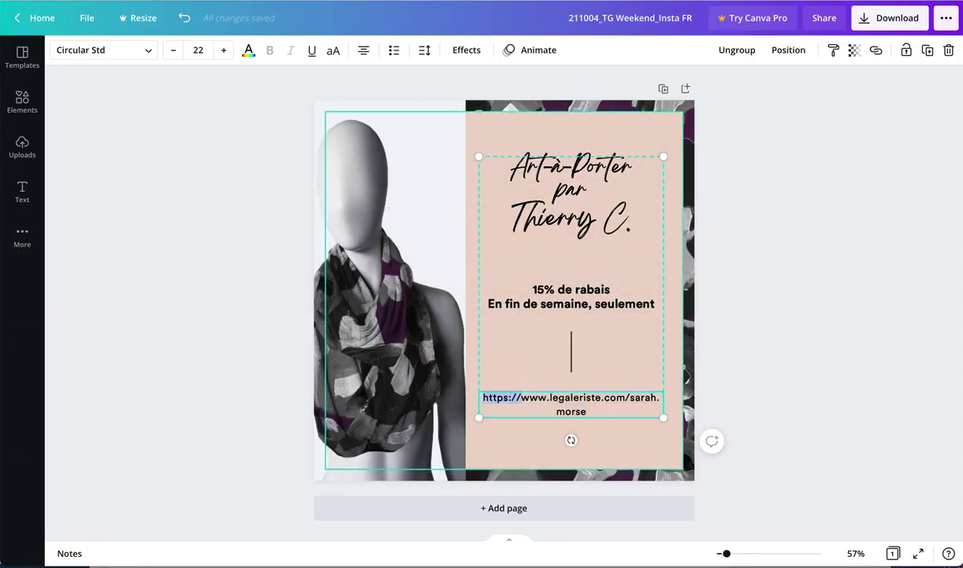
key("BackSpace")
left_click(713, 373)
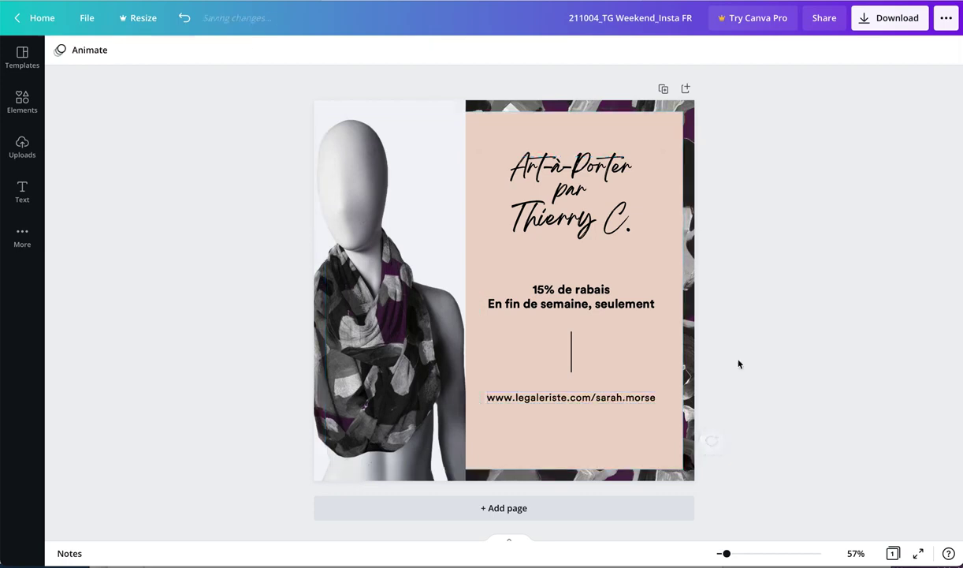
Enlarge the "Art-à-Porter" line of the heading to a font size just under 48.
left_click(593, 194)
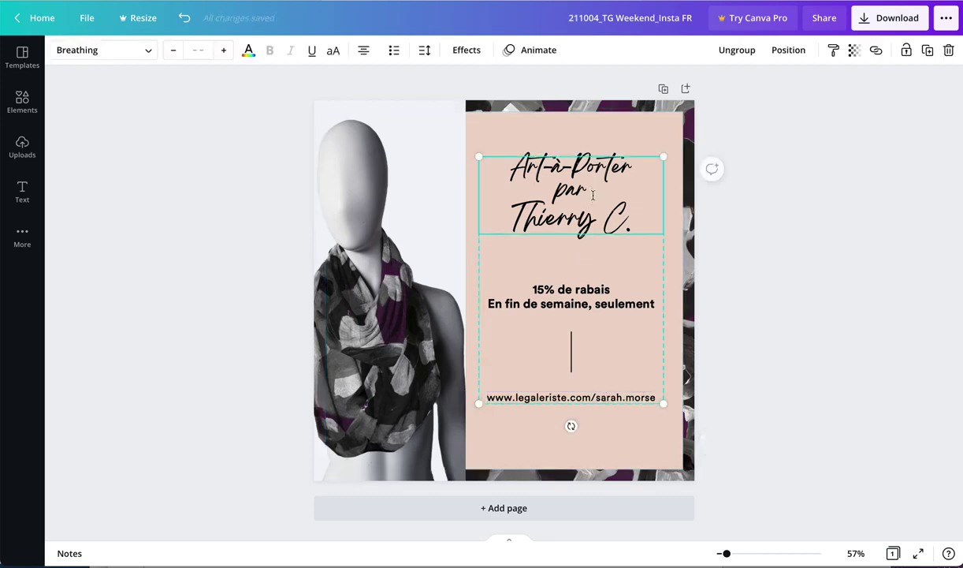
left_click(573, 301)
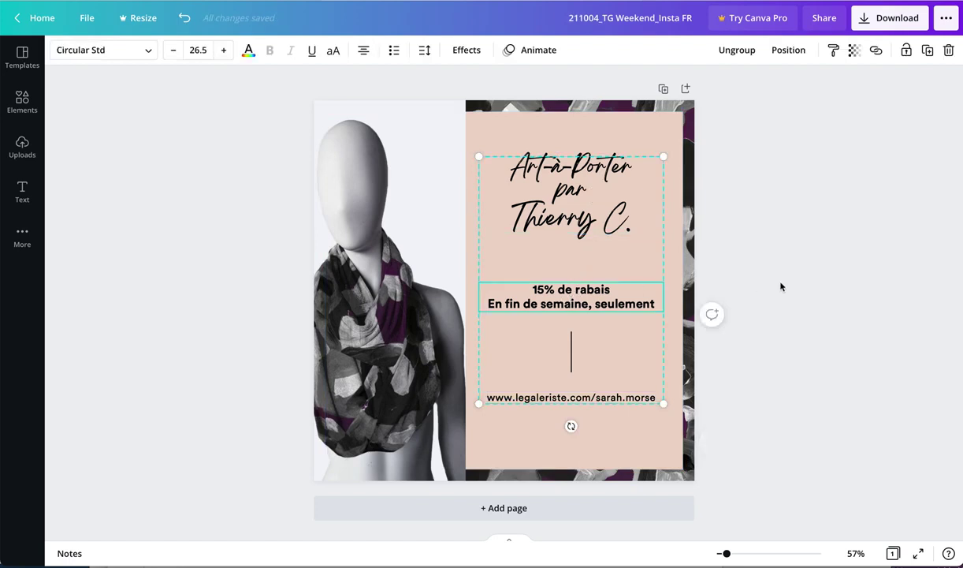
left_click(749, 272)
left_click(598, 202)
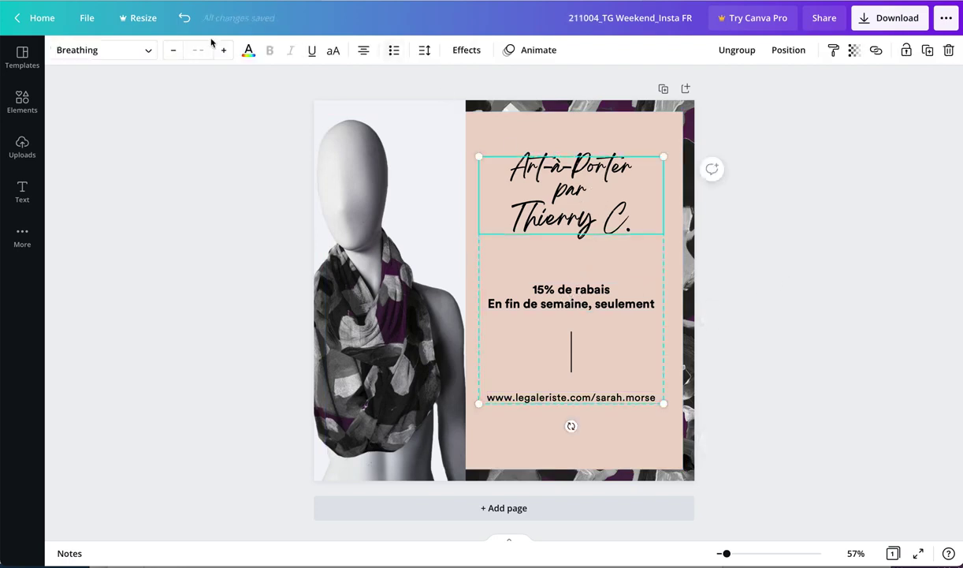
double_click(553, 178)
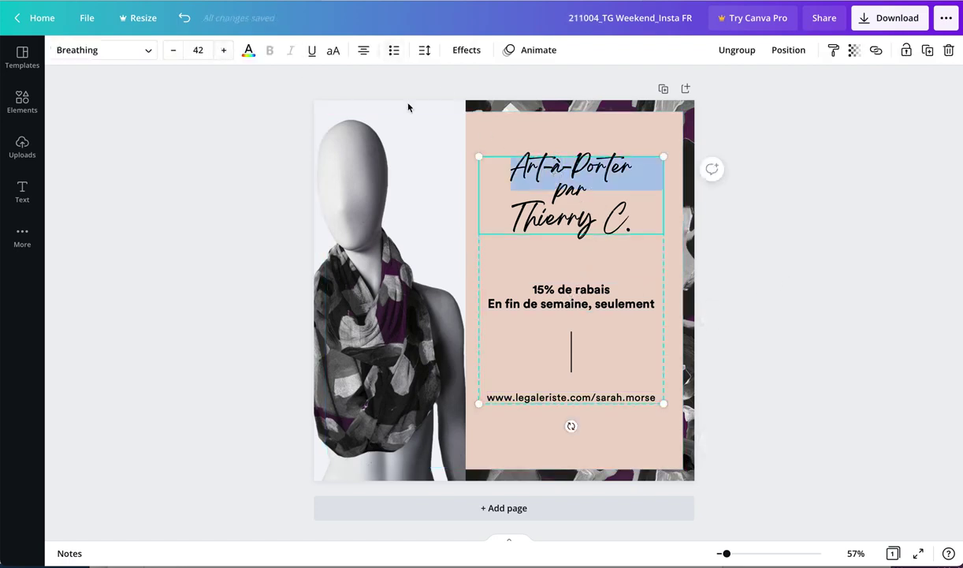
left_click(224, 51)
left_click(224, 51)
left_click(224, 51)
left_click(224, 50)
left_click(224, 50)
left_click(224, 51)
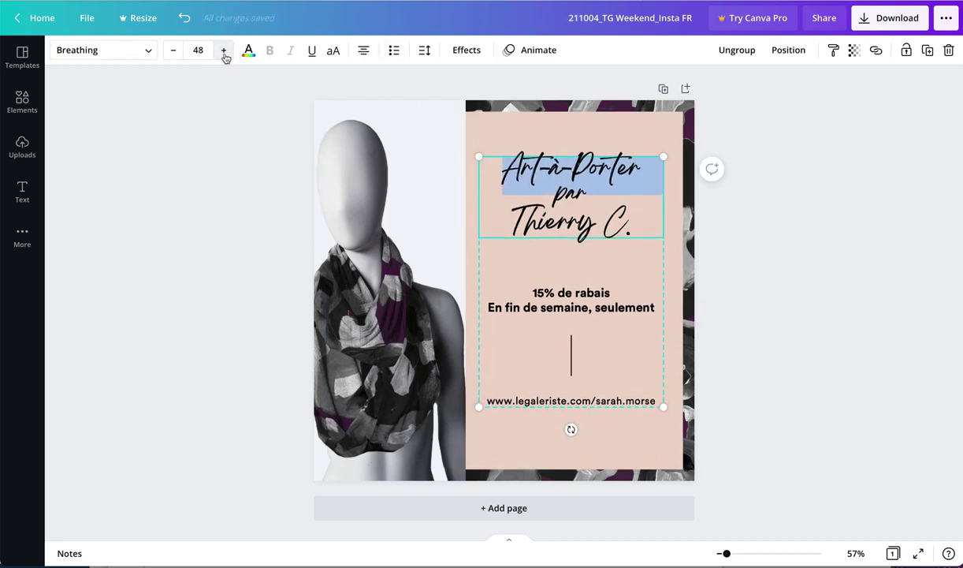
left_click(182, 50)
left_click(174, 50)
left_click(744, 215)
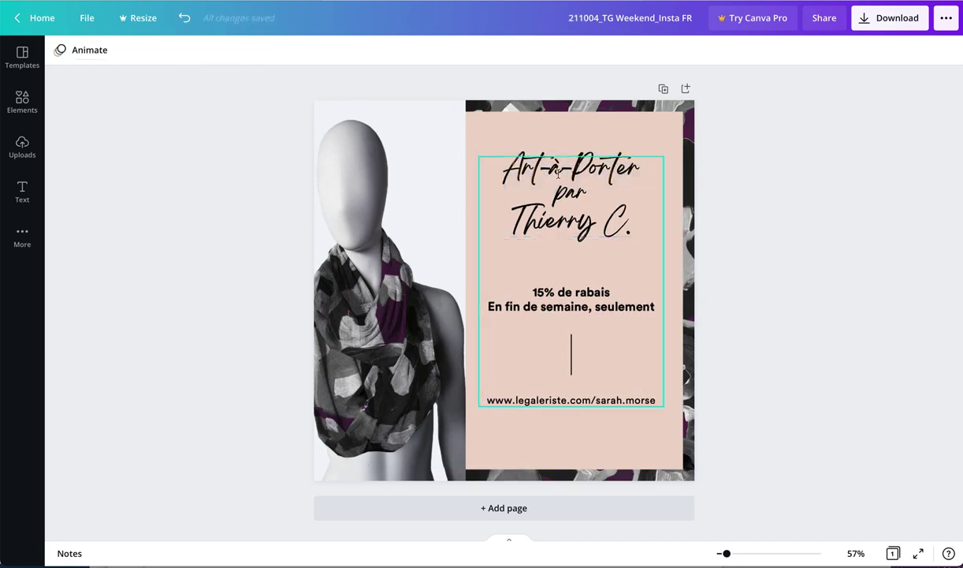
Ungroup the heading, discount text, divider line and web address so each can be moved separately.
left_click(569, 187)
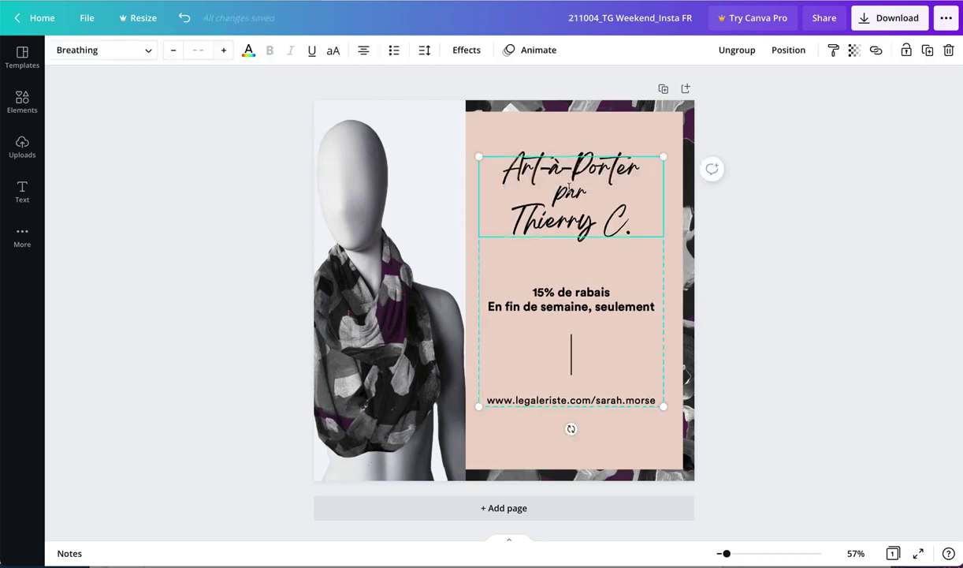
left_click(737, 50)
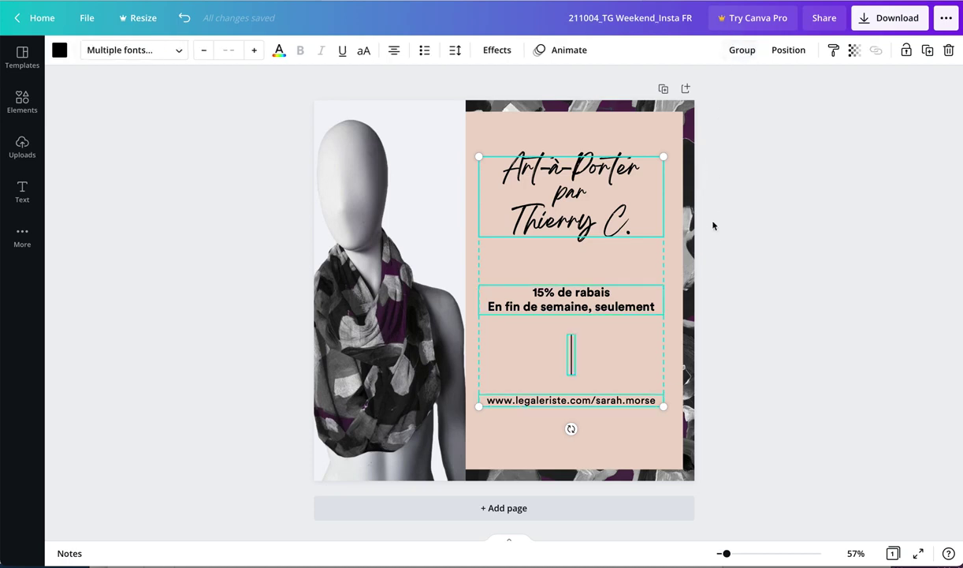
left_click(712, 224)
Bring the heading text to the front and move it slightly higher, centred on the pink rectangle.
left_click(585, 194)
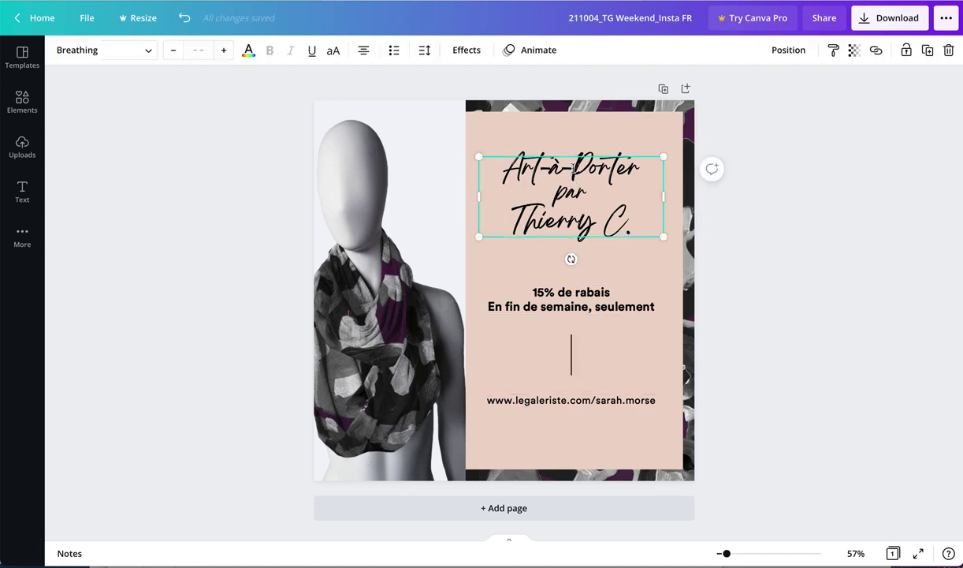
left_click_drag(573, 166, 542, 139)
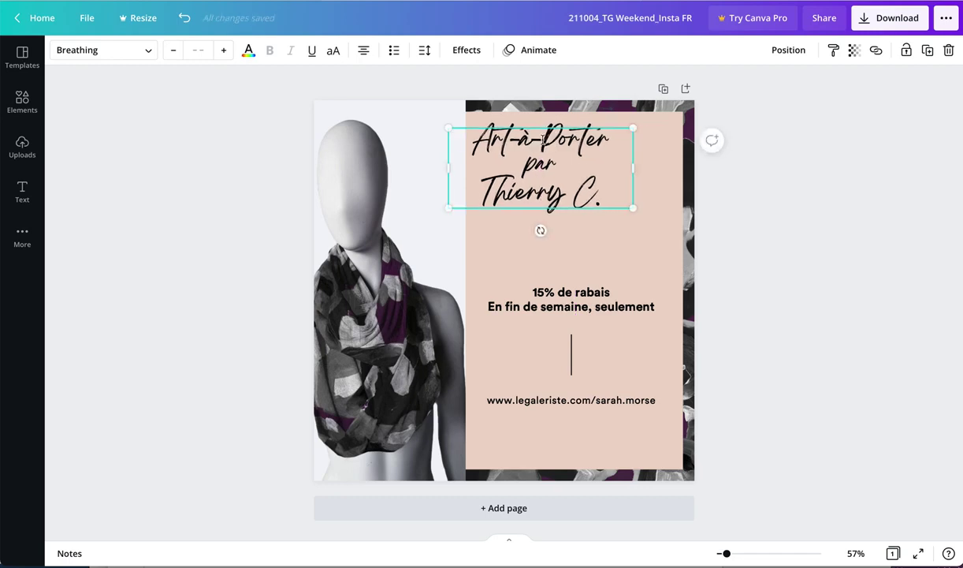
right_click(542, 140)
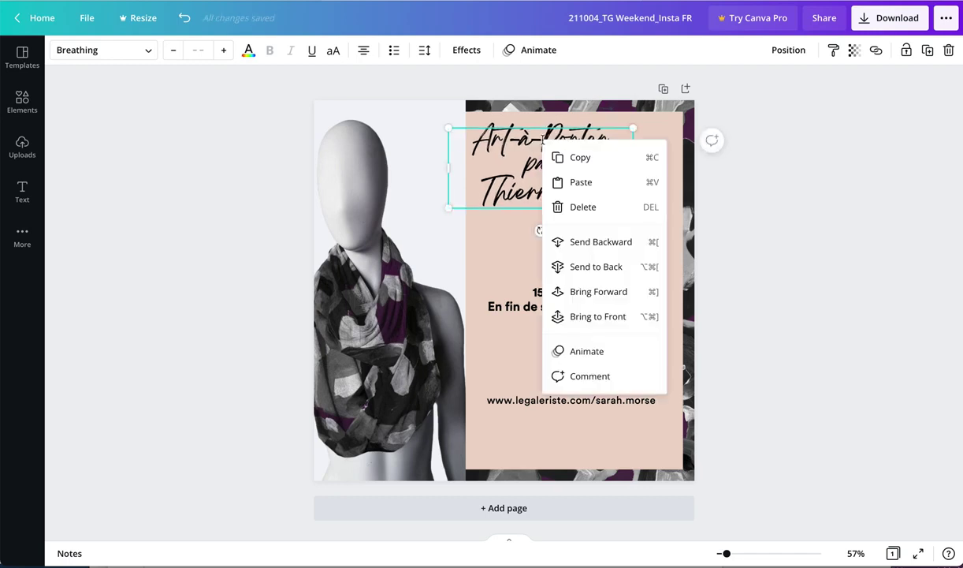
left_click(599, 317)
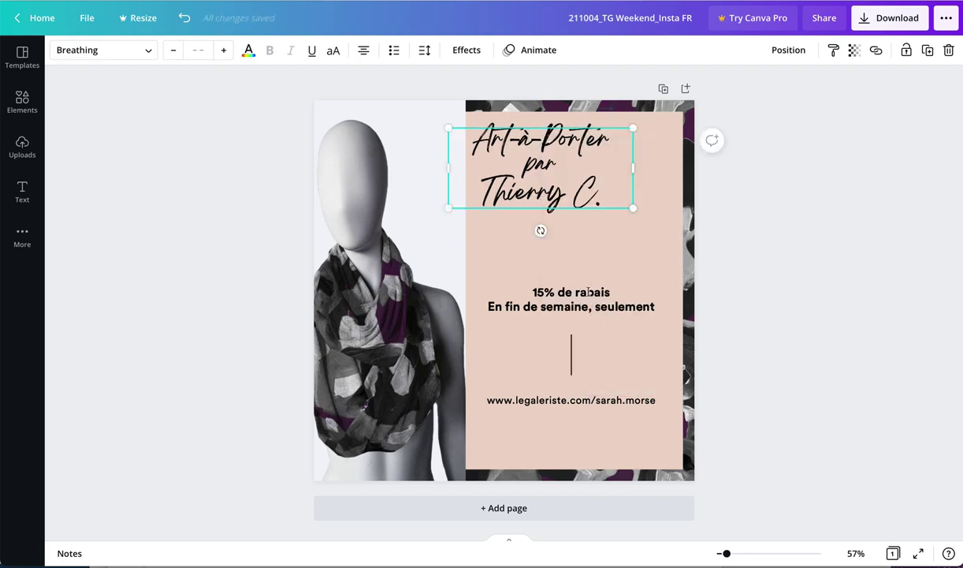
left_click_drag(550, 134, 584, 155)
left_click(609, 156)
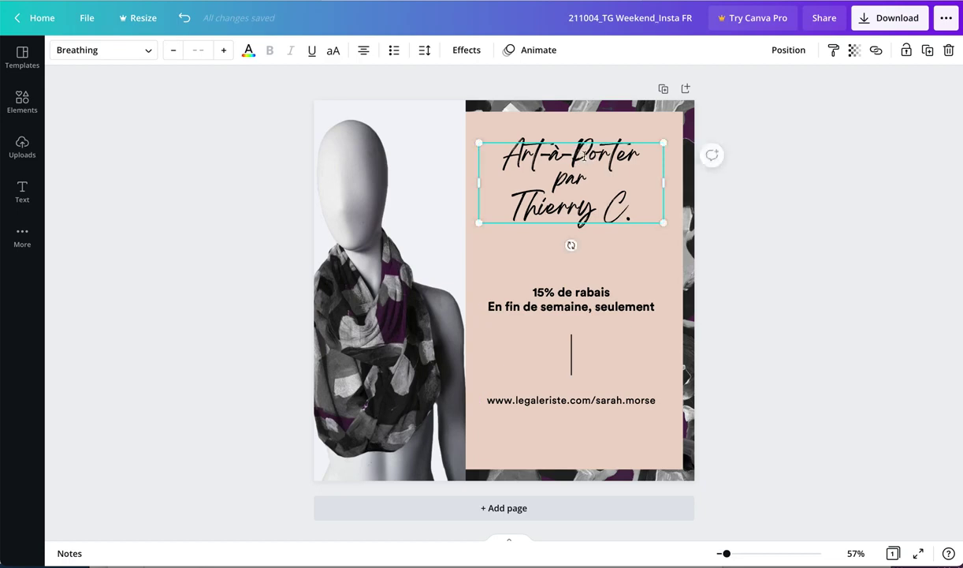
left_click(757, 189)
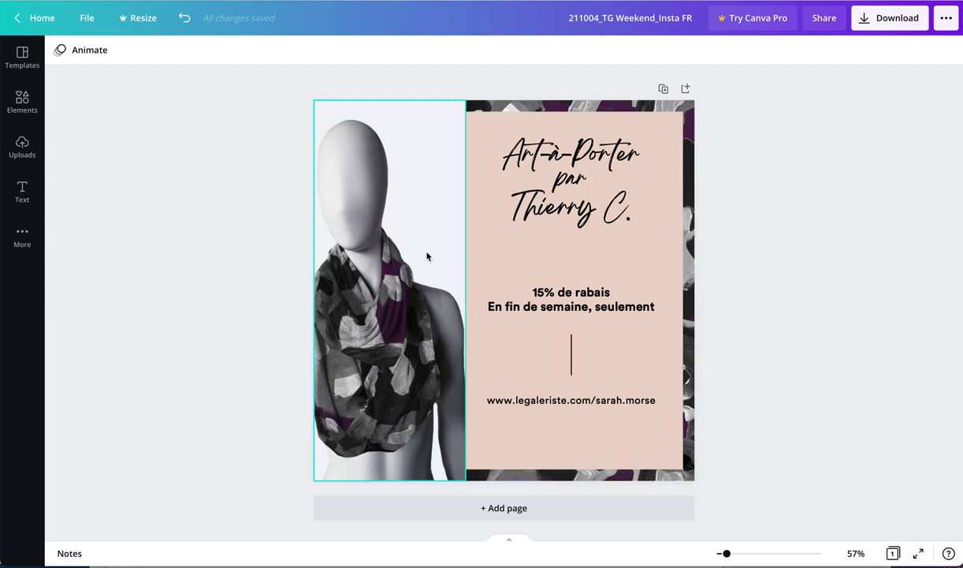
Add the artwork file pag_22_23_landscapes_05.jpg from the Desktop to the design's uploaded images.
left_click(22, 150)
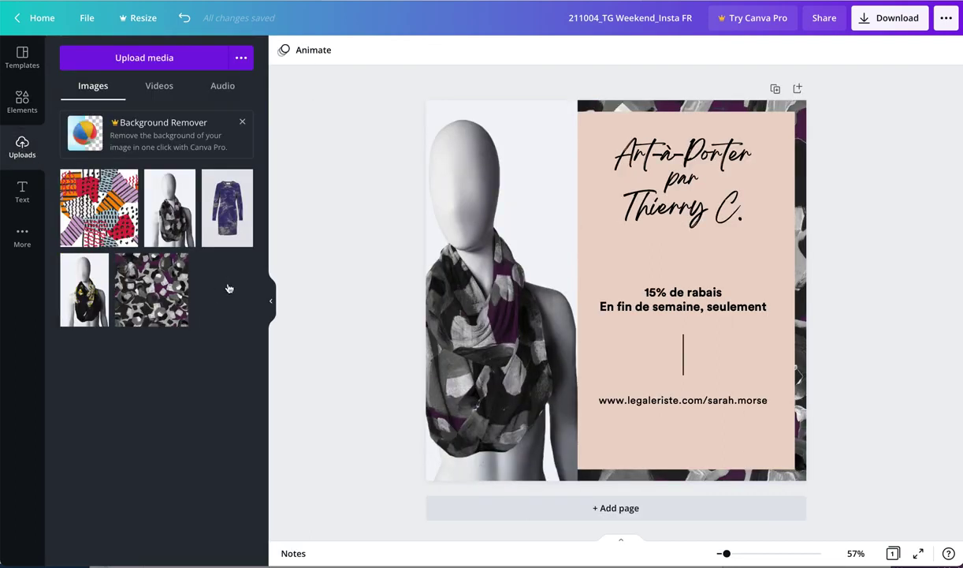
key("super+Tab")
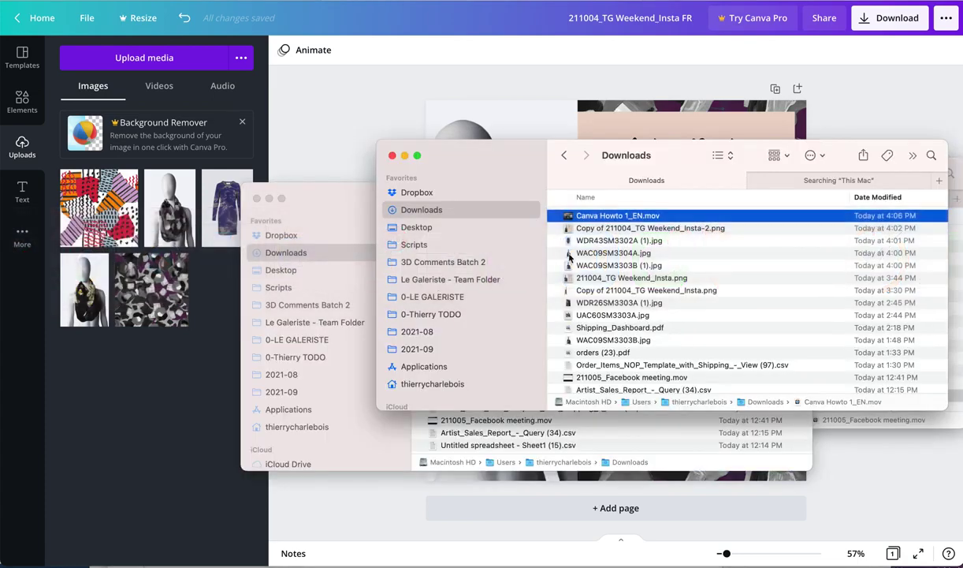
left_click(416, 227)
scroll(619, 309, "down", 1)
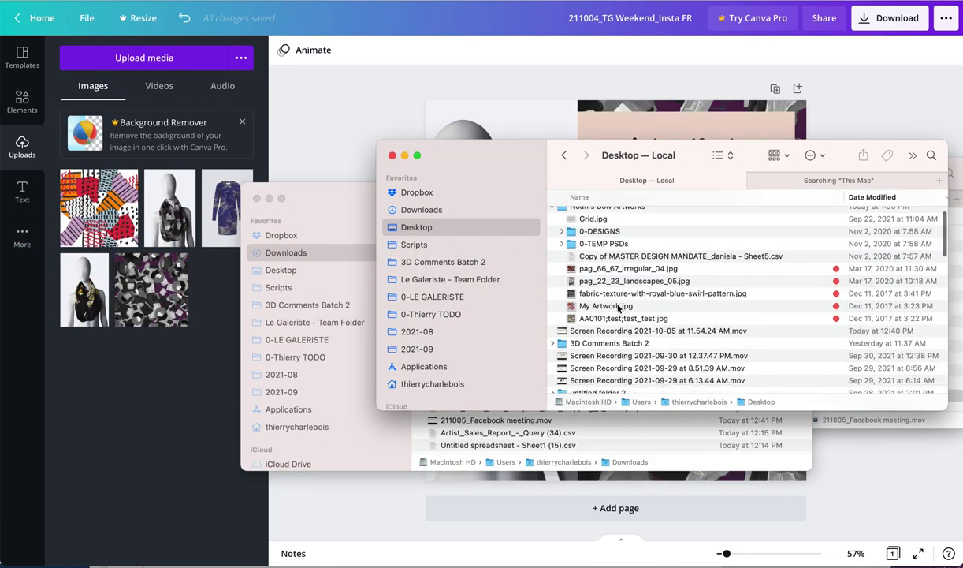
left_click(609, 309)
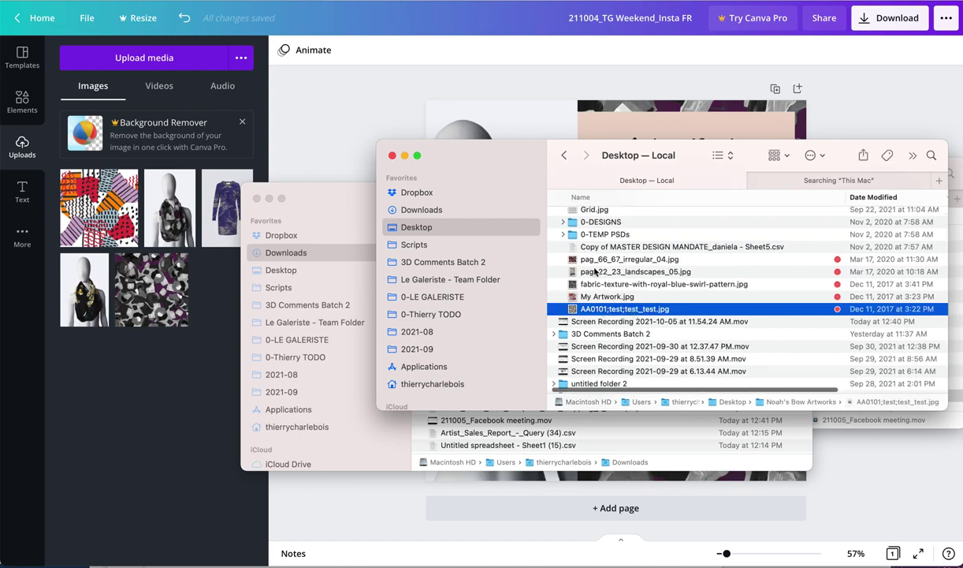
left_click_drag(596, 271, 125, 354)
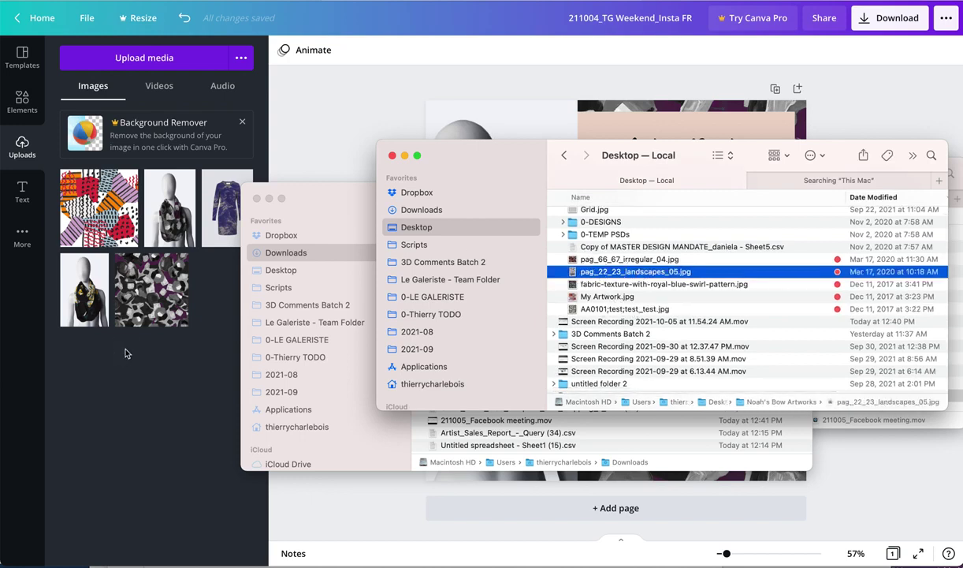
Drop the selected landscapes artwork file into the design's uploaded images.
left_click_drag(585, 276, 101, 333)
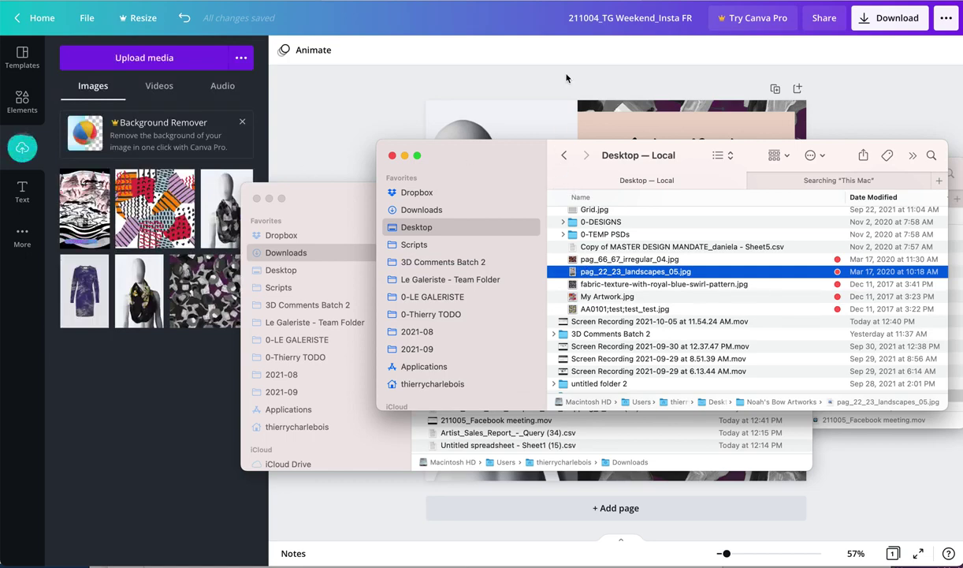
In Chrome, download the black floral Furoshiki, Sweater Knit Infinity Scarf and Pochette en Scuba images from the storefront's Mes Produits page.
key("super+Tab")
key("super+Tab")
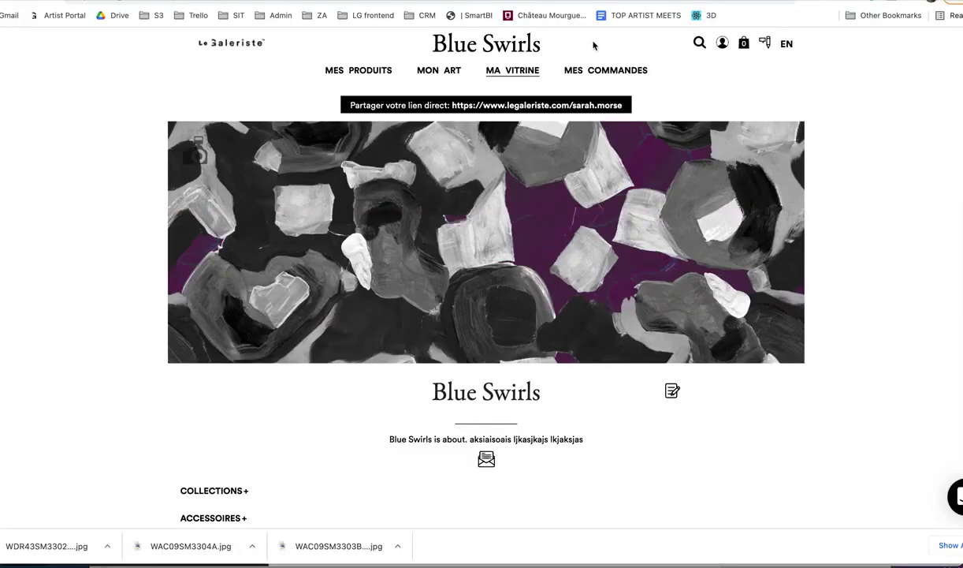
left_click(358, 73)
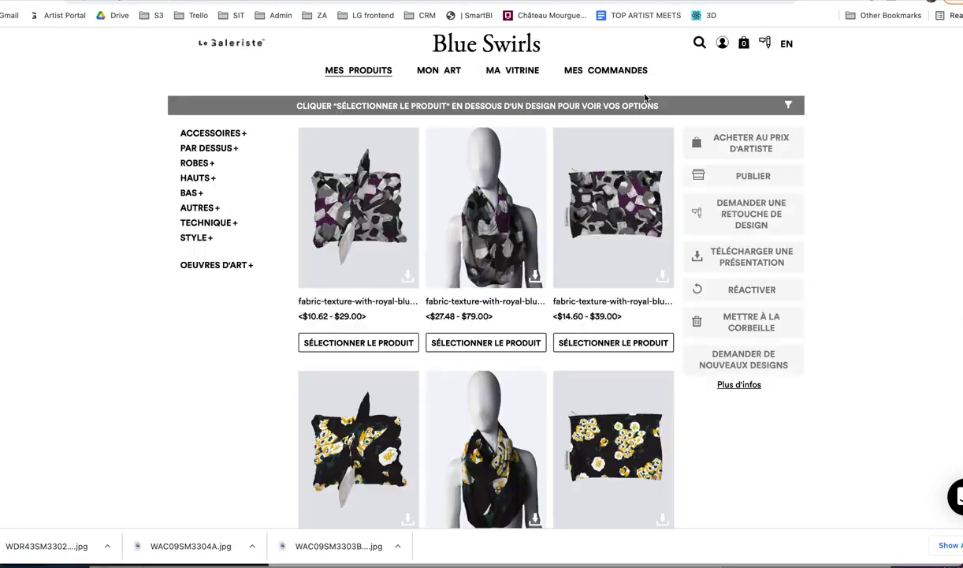
scroll(617, 166, "down", 5)
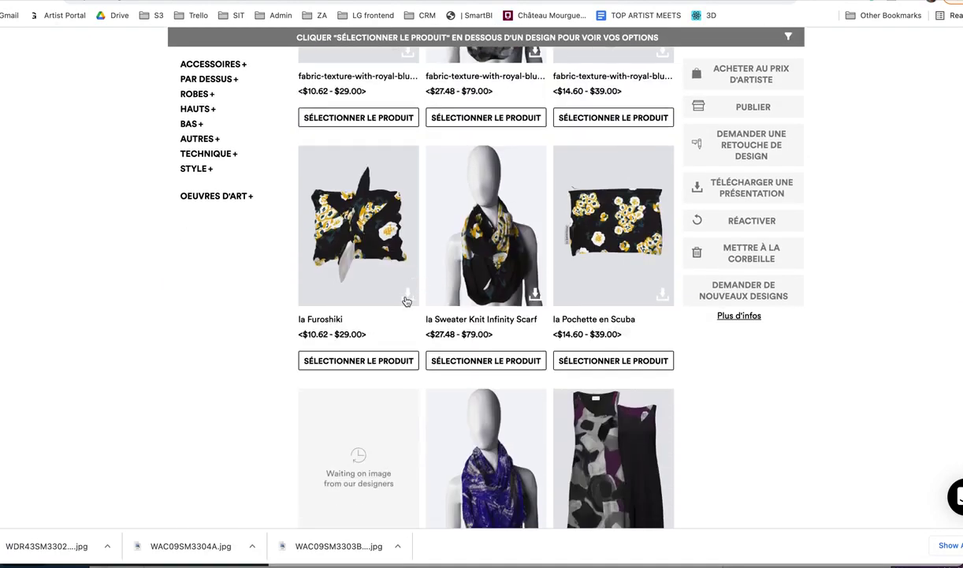
left_click(406, 298)
left_click(535, 296)
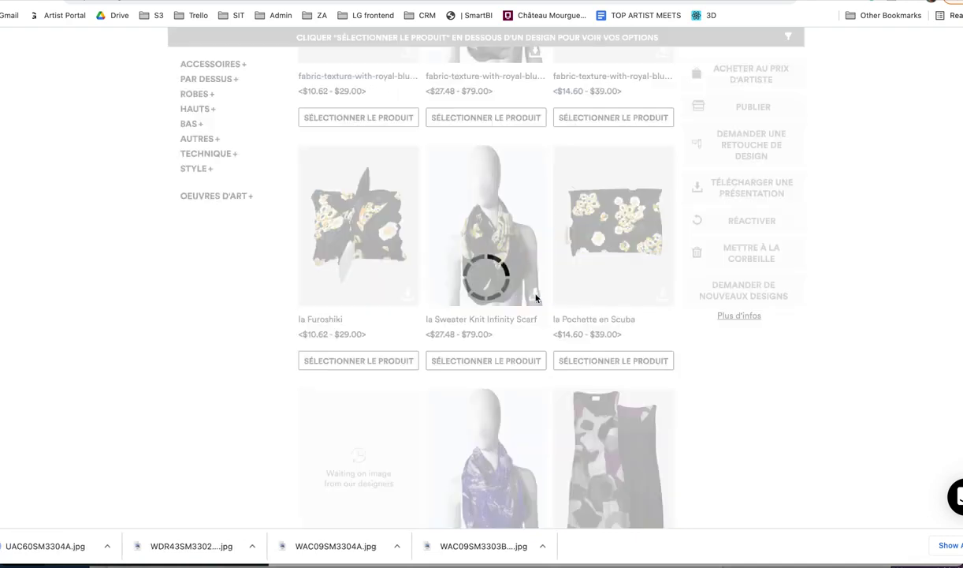
left_click(662, 294)
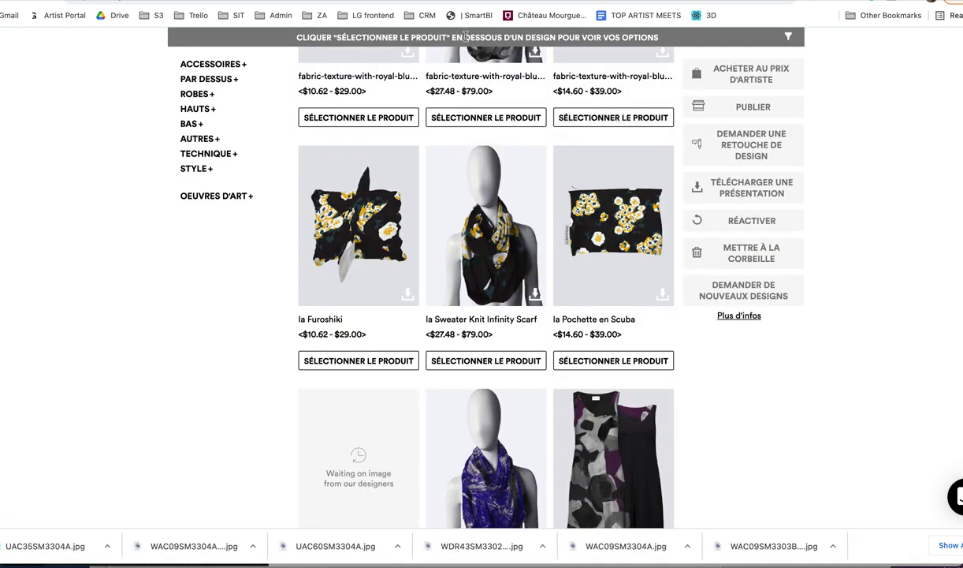
Switch back to Canva and upload UAC35SM3304A.jpg, WAC09SM3304A (1).jpg and UAC60SM3304A.jpg from the Downloads folder.
key("super+Tab")
key("super+Tab")
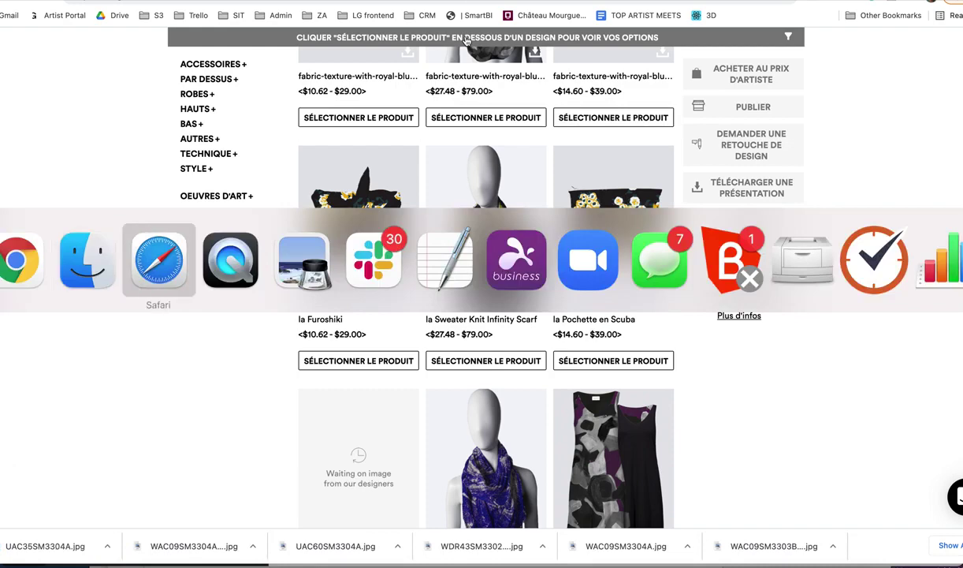
key("super+Tab")
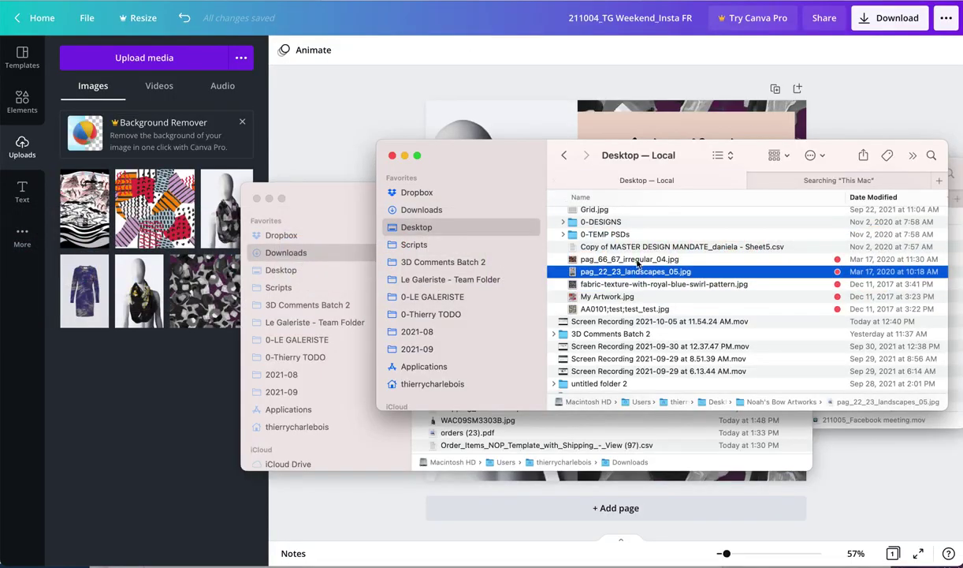
scroll(638, 263, "up", 3)
left_click(430, 210)
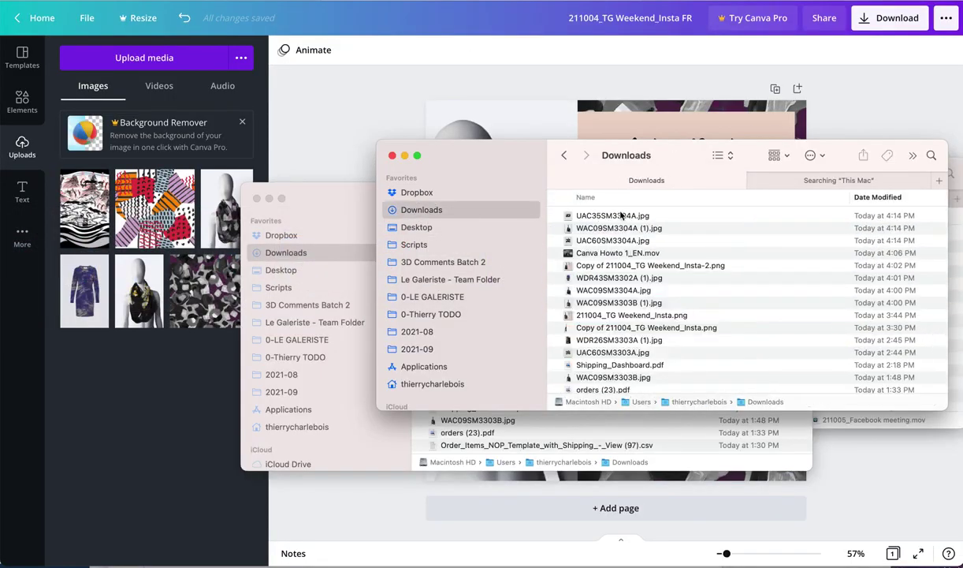
left_click(621, 214)
left_click(618, 241, "shift")
left_click_drag(621, 223, 172, 358)
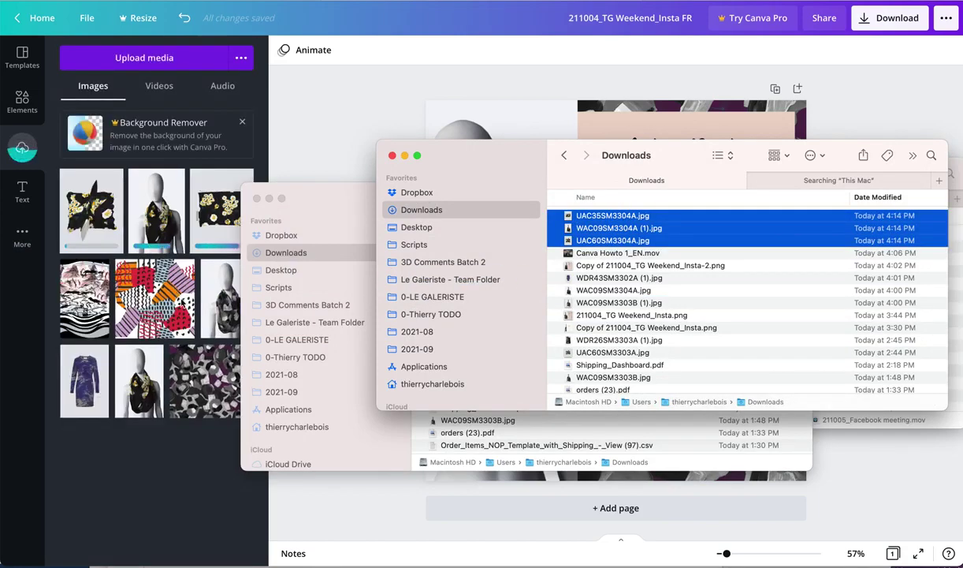
left_click(366, 68)
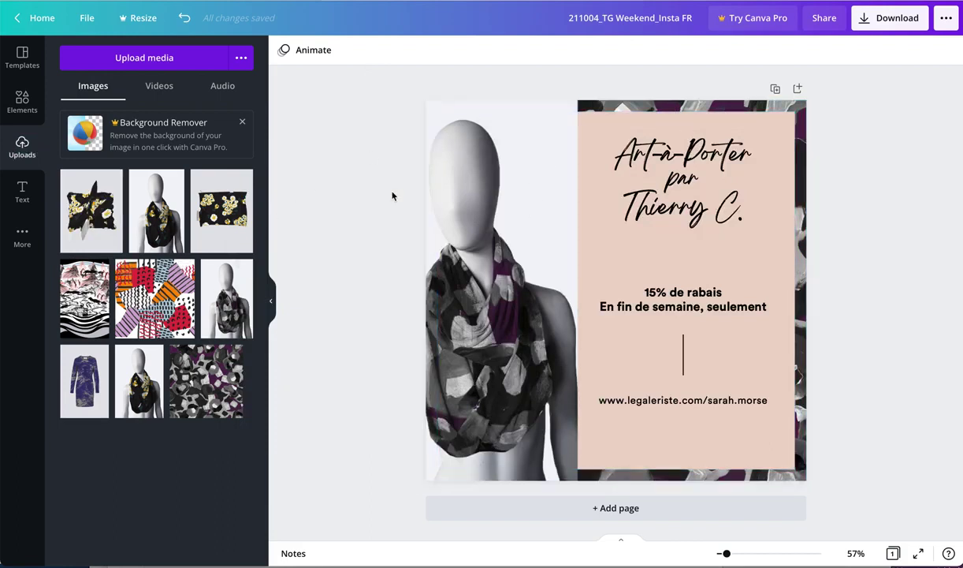
Replace the artwork behind the pink rectangle with the landscapes artwork and the mannequin photo with the black floral scarf image.
left_click_drag(84, 298, 615, 274)
key("Delete")
left_click_drag(84, 298, 801, 150)
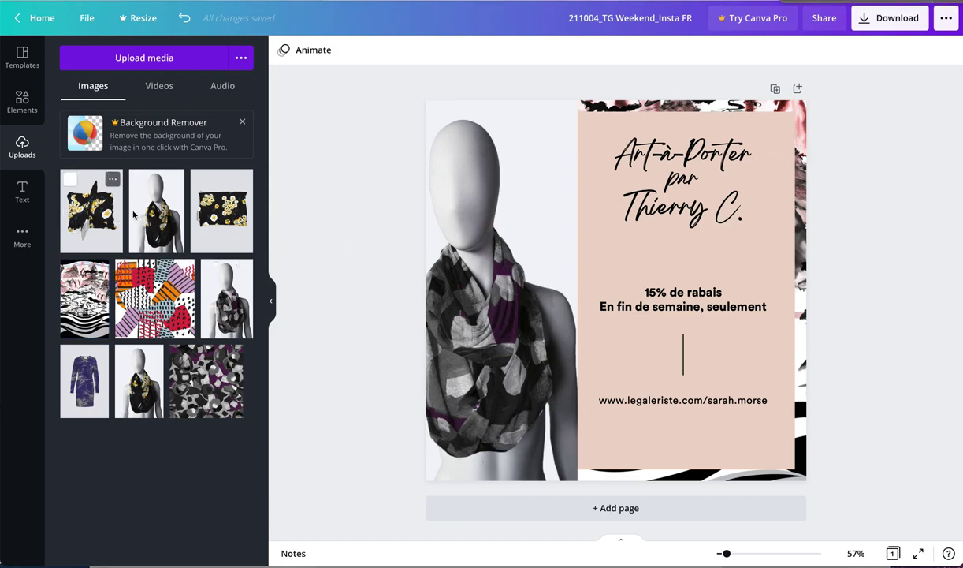
left_click_drag(163, 215, 457, 237)
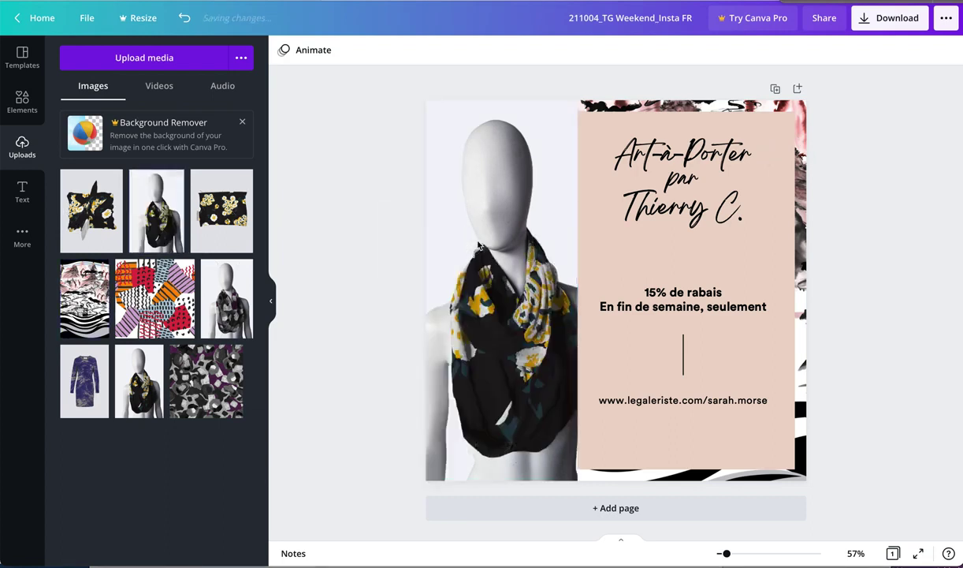
Replace the scarf photo with the floral Furoshiki image and shift it within its frame towards its right half.
left_click_drag(219, 226, 678, 189)
left_click_drag(91, 207, 509, 268)
double_click(514, 292)
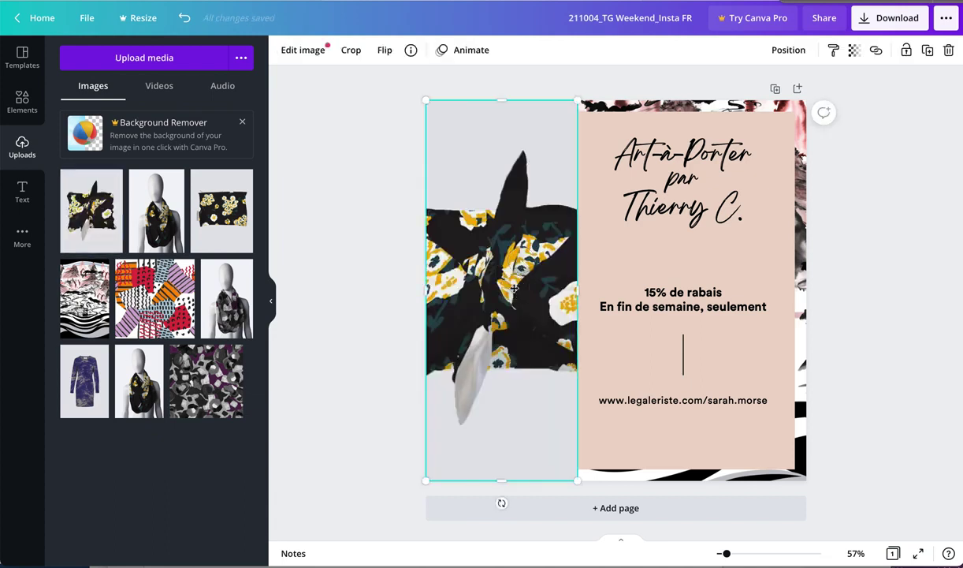
left_click_drag(520, 286, 449, 291)
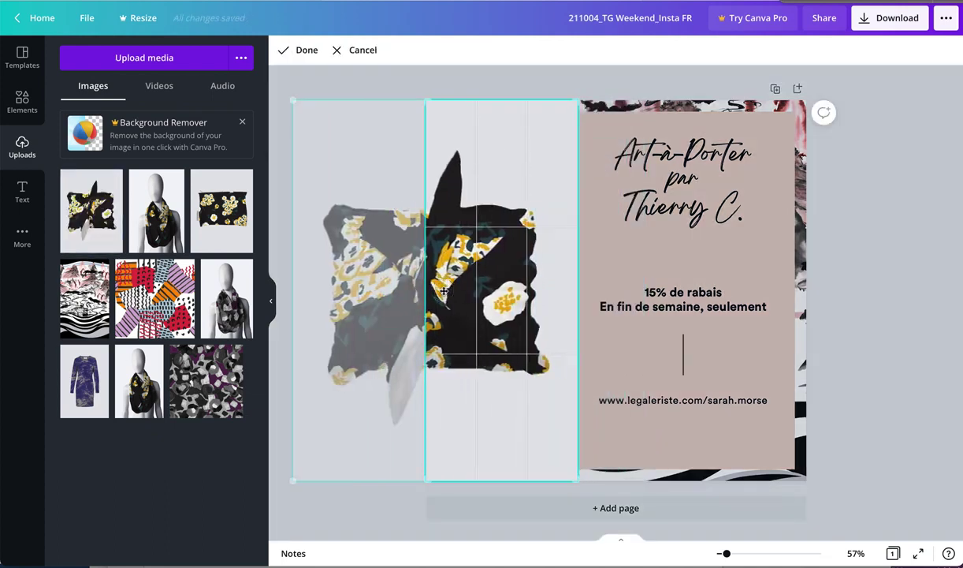
left_click(816, 251)
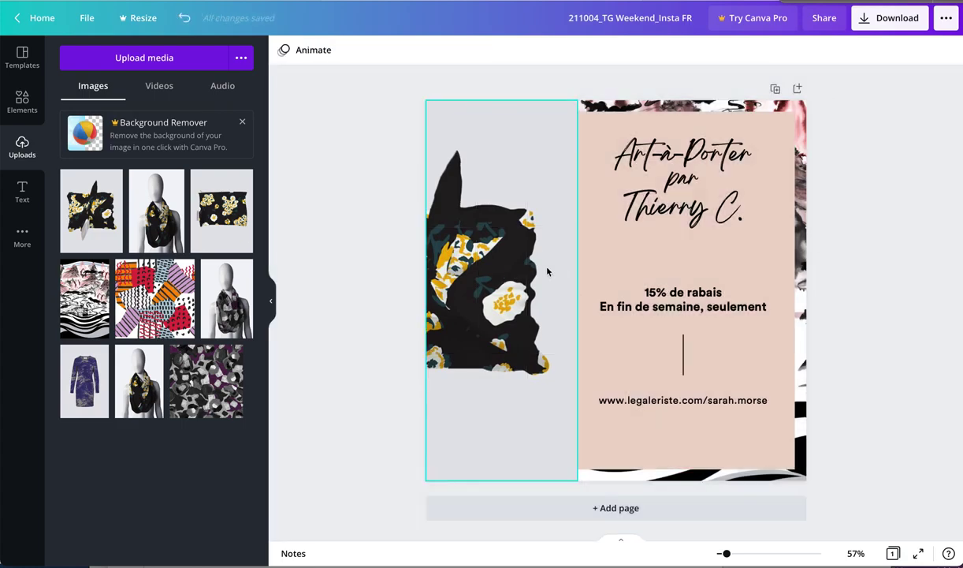
Widen the Furoshiki image frame to about 635 px so it overlaps the pink rectangle.
left_click(522, 253)
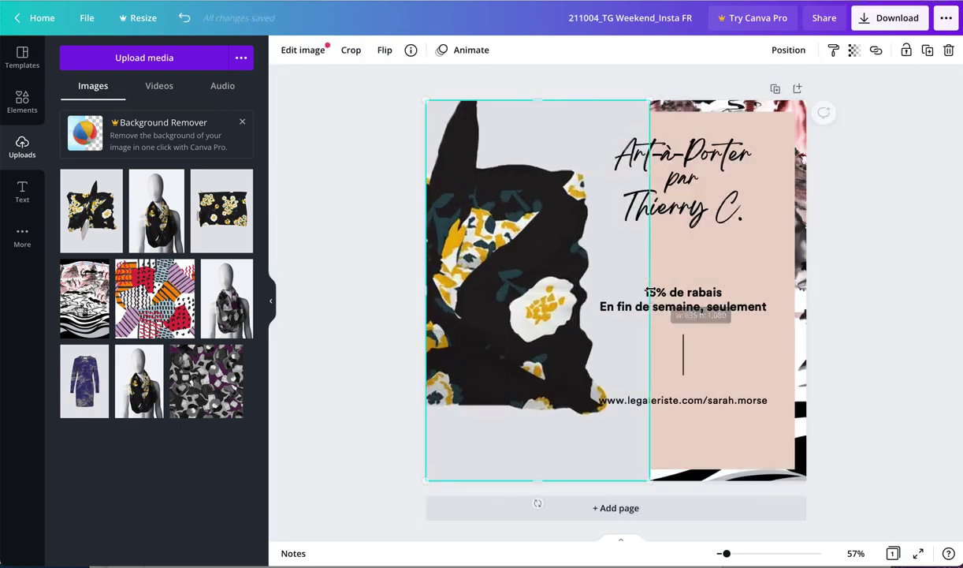
double_click(544, 141)
key("super+shift+backslash")
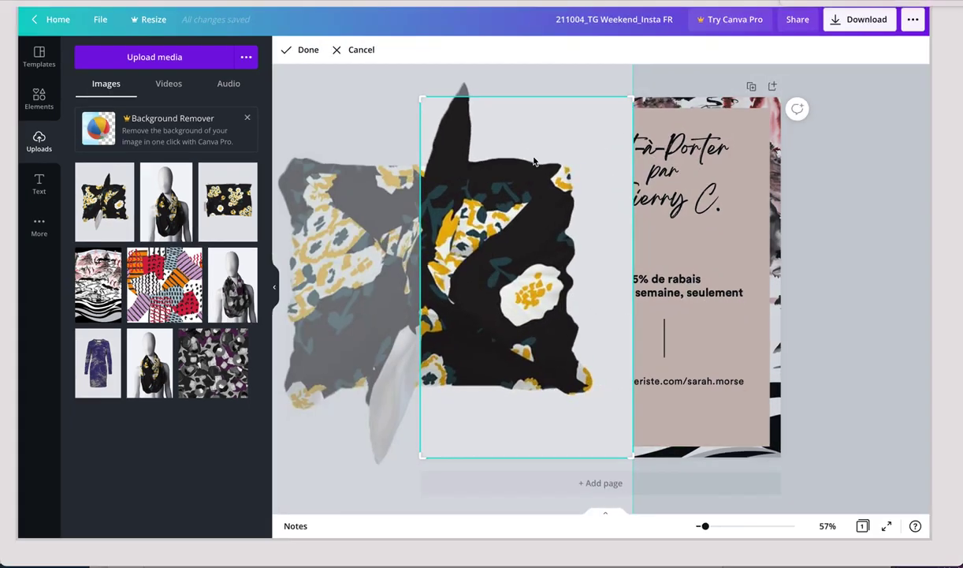
left_click(509, 149)
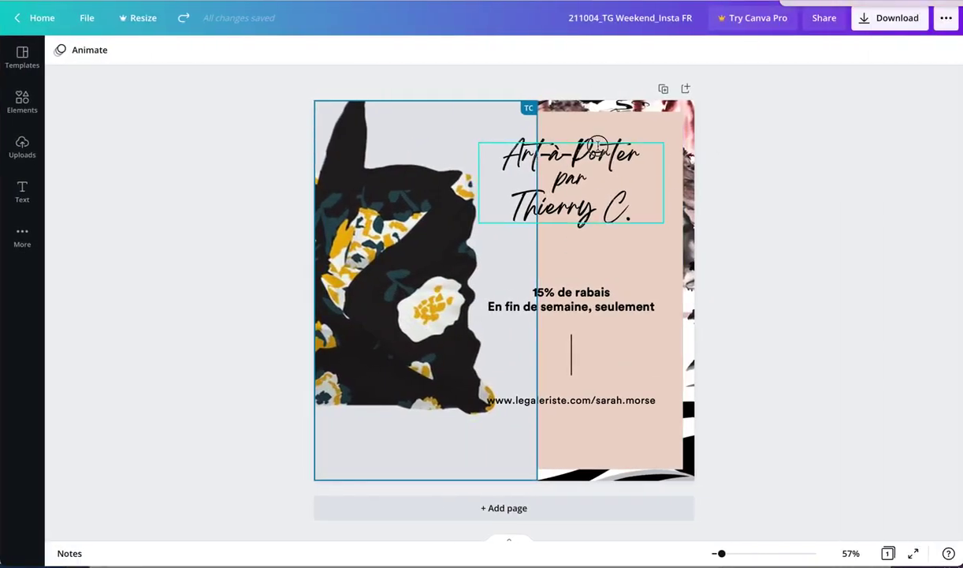
left_click(598, 146)
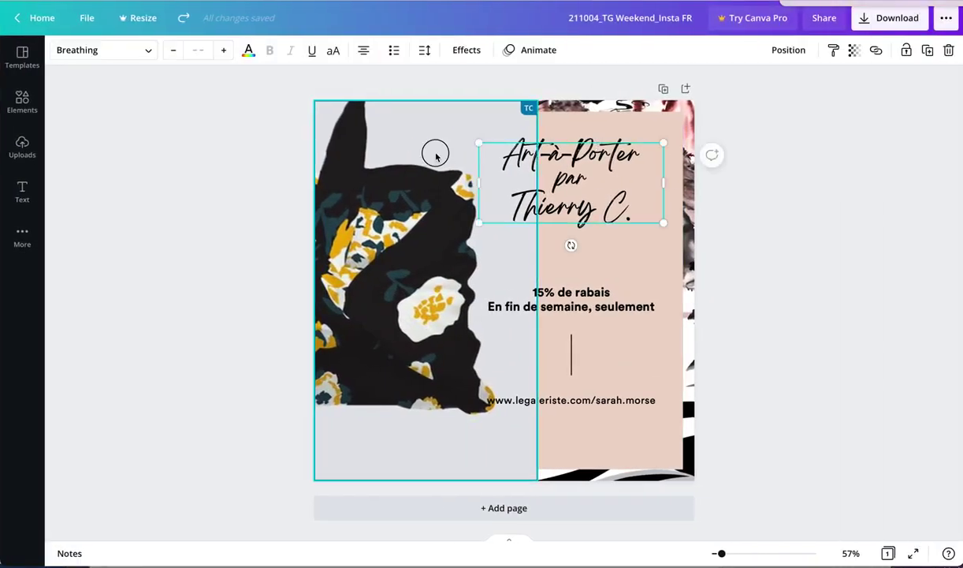
left_click(416, 144)
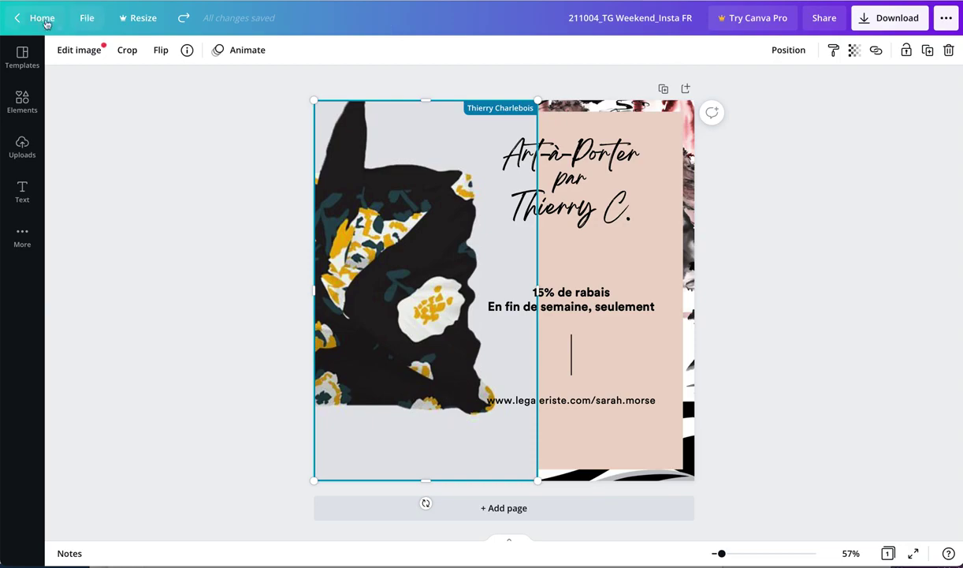
double_click(477, 180)
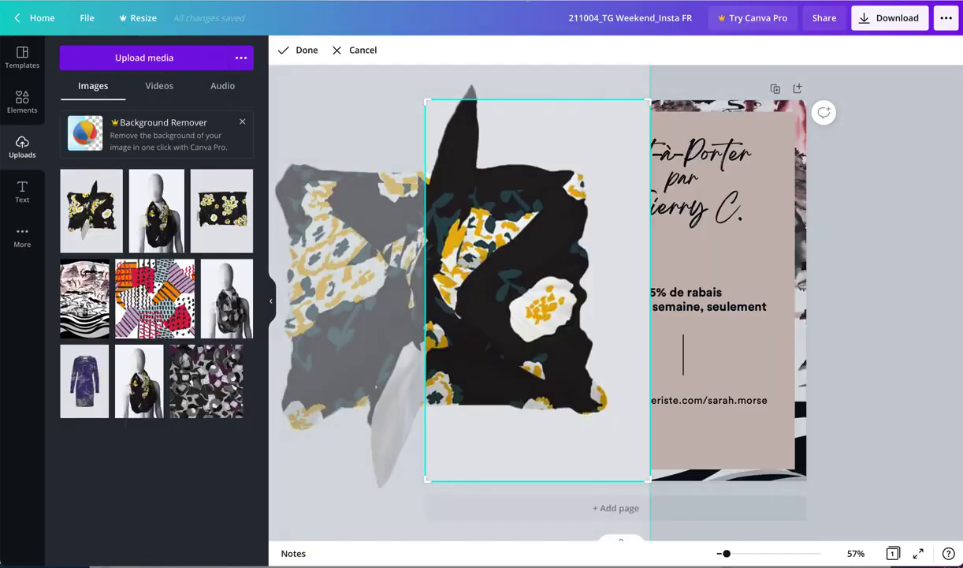
left_click(813, 140)
left_click(535, 473)
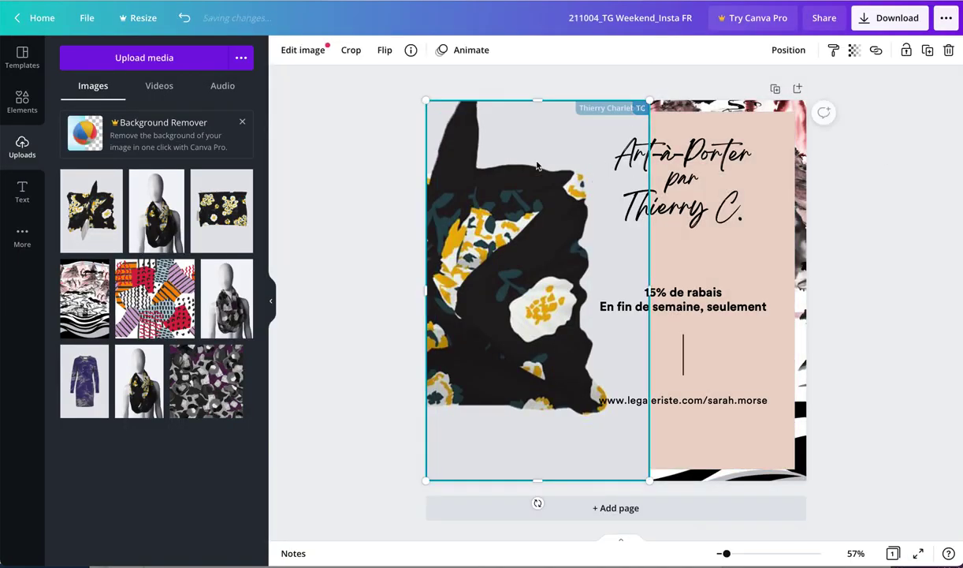
Try to reposition the Furoshiki inside its widened frame so its knotted centre shows.
double_click(554, 189)
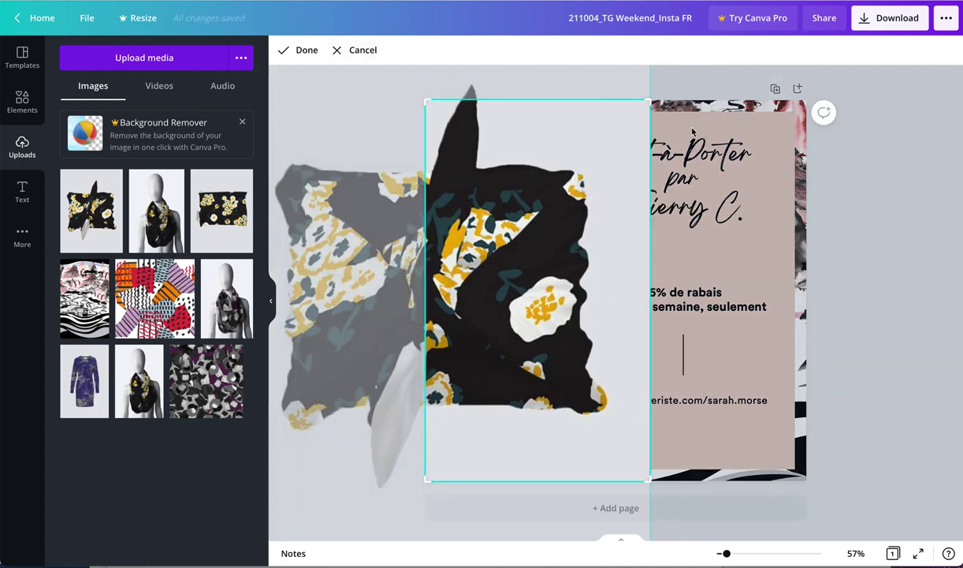
left_click_drag(541, 148, 598, 218)
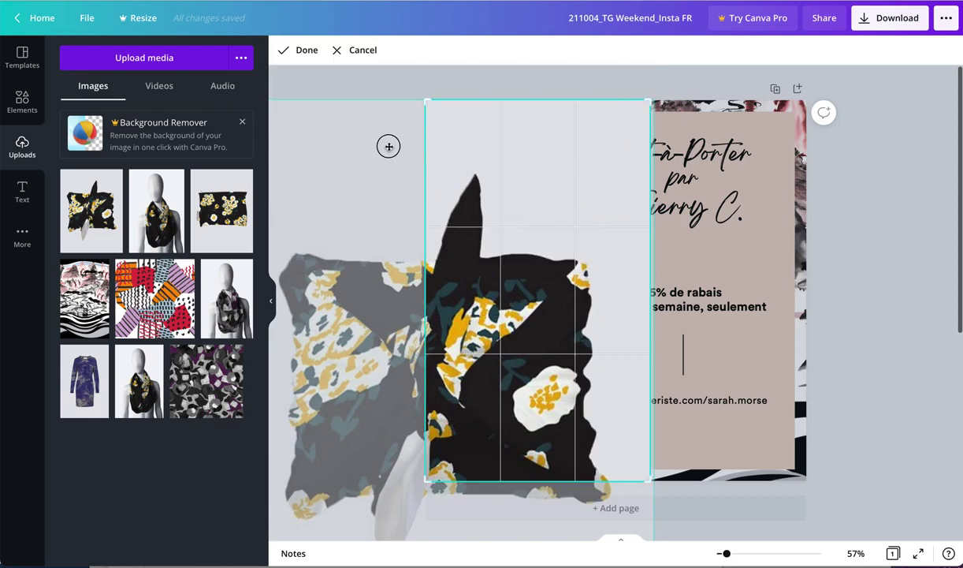
left_click_drag(390, 146, 542, 152)
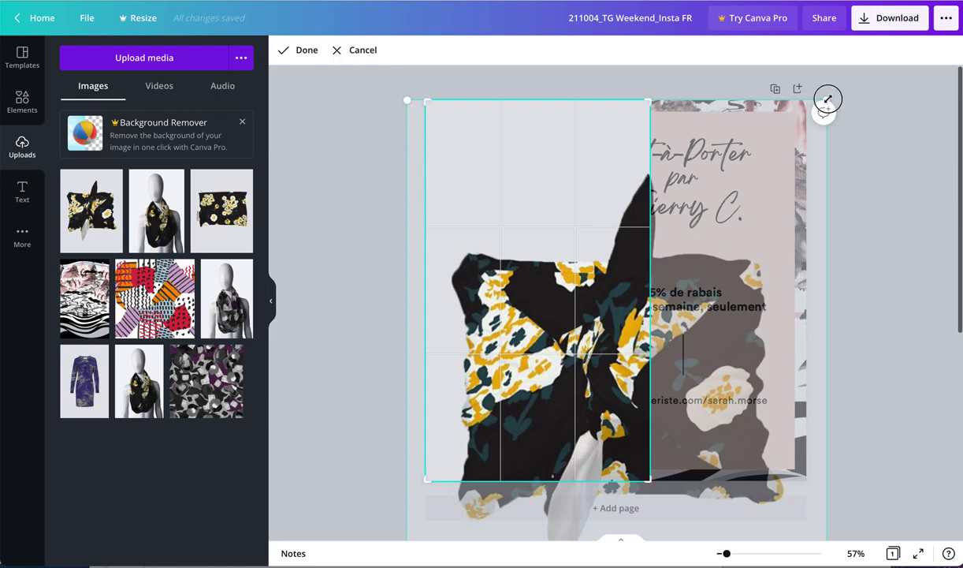
left_click_drag(525, 193, 378, 187)
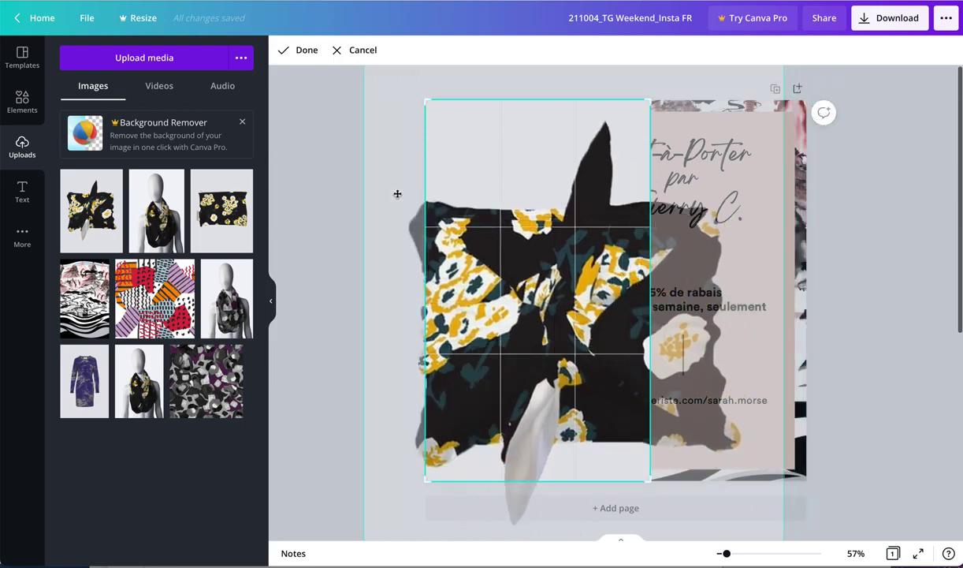
key("Return")
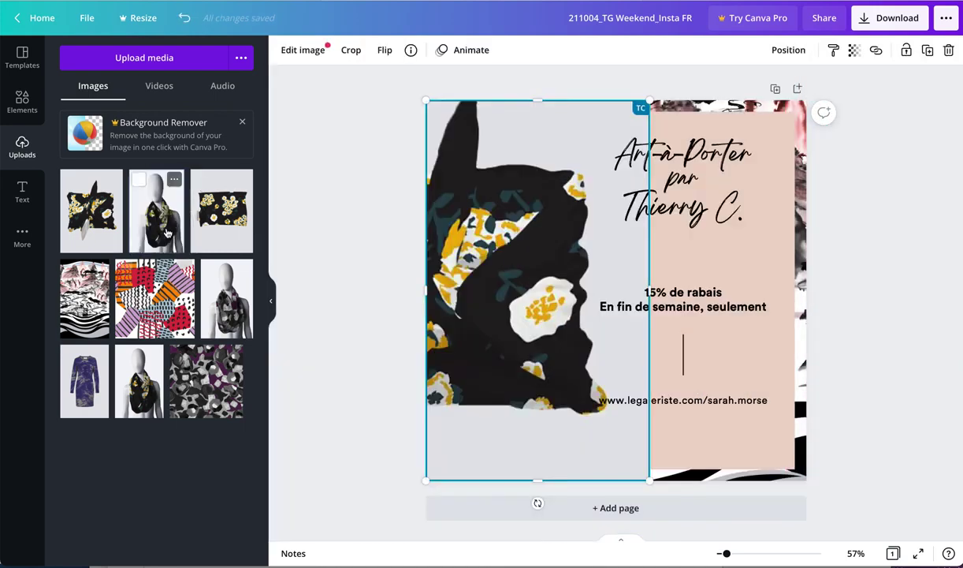
Replace the Furoshiki image with the black floral scarf photo and narrow its frame to the pink rectangle's edge.
left_click_drag(158, 233, 495, 295)
left_click(625, 295)
left_click(648, 292)
double_click(556, 296)
key("Return")
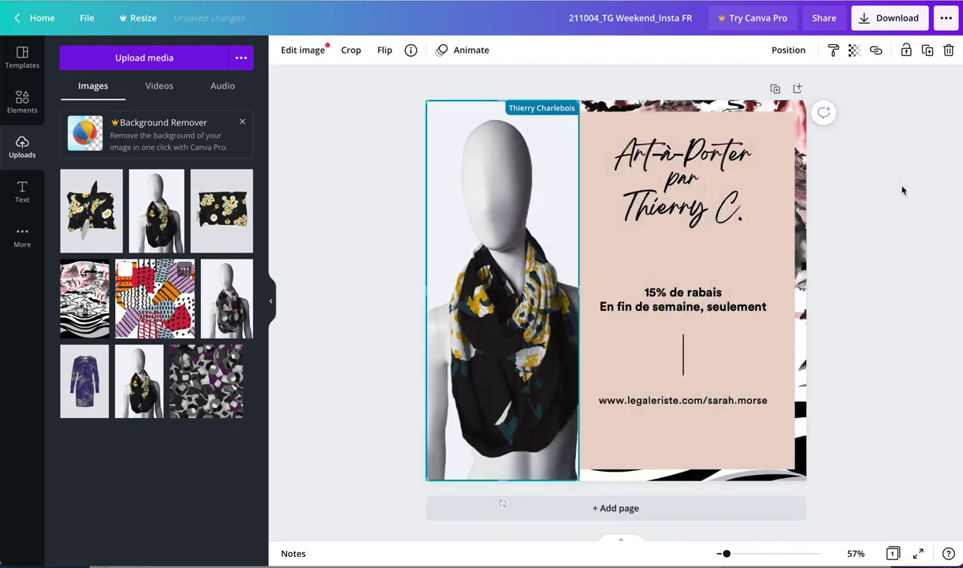
Download the finished design as a PNG and dismiss the download confirmation.
left_click(885, 22)
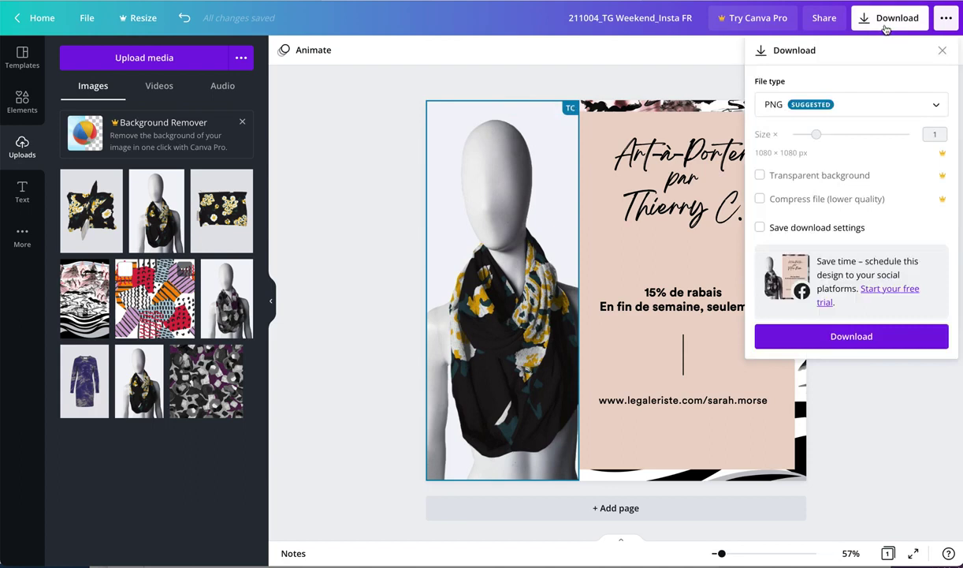
left_click(871, 339)
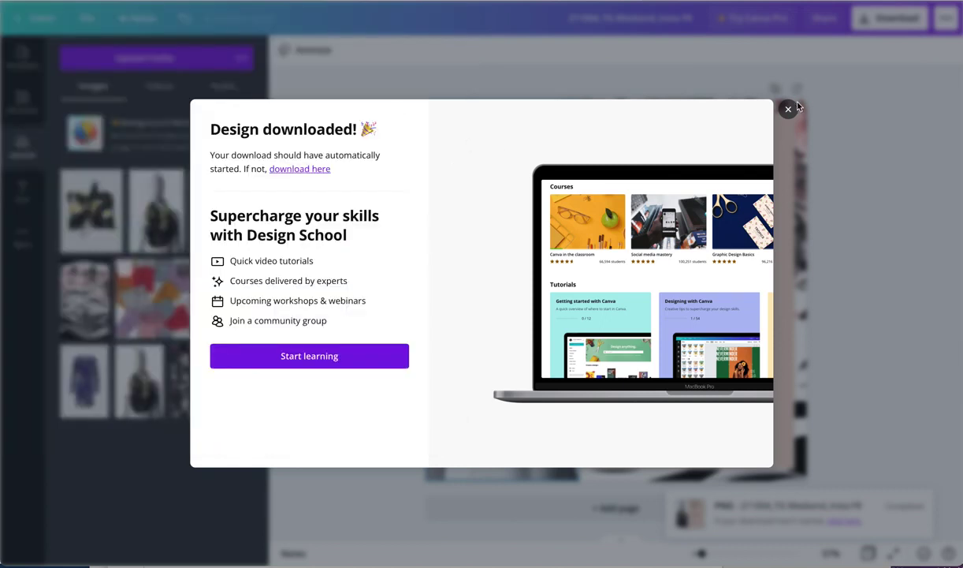
left_click(790, 108)
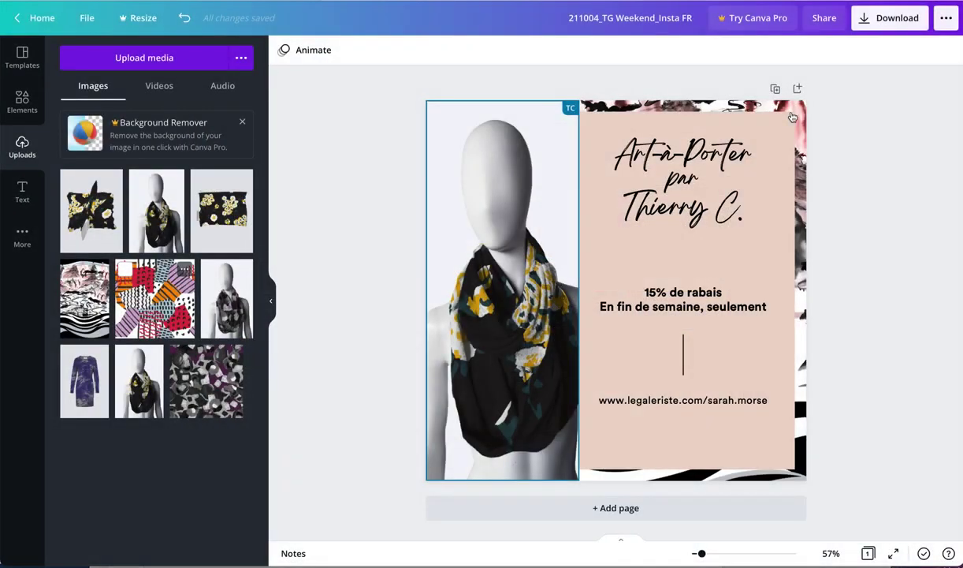
Apply the "October Sale" watercolour template from the For you suggestions to the page.
left_click(683, 181)
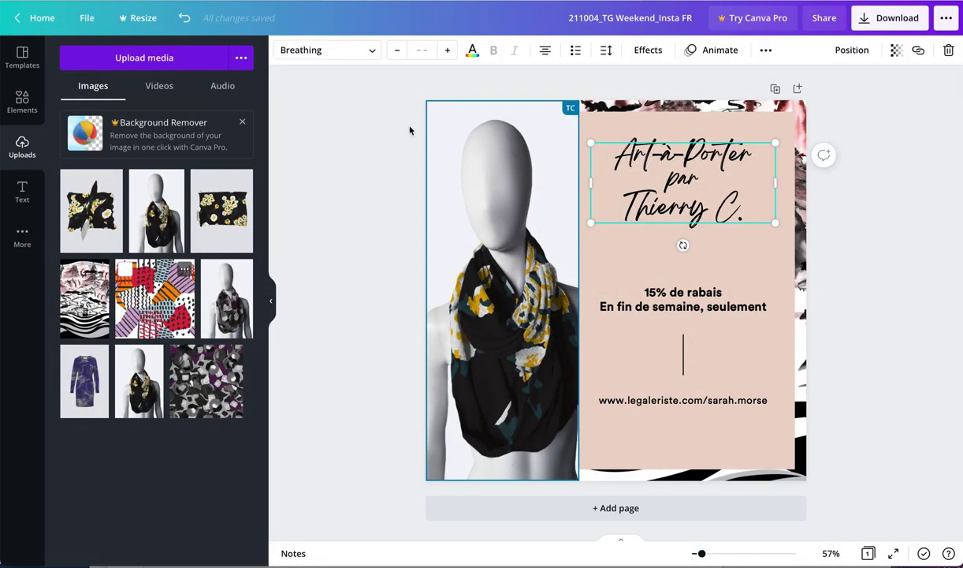
left_click(23, 56)
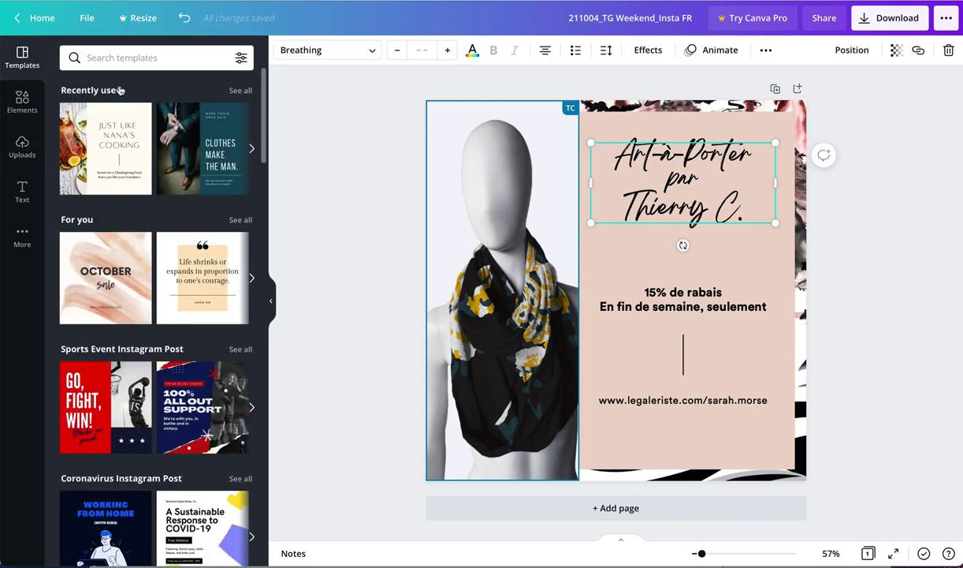
left_click(113, 270)
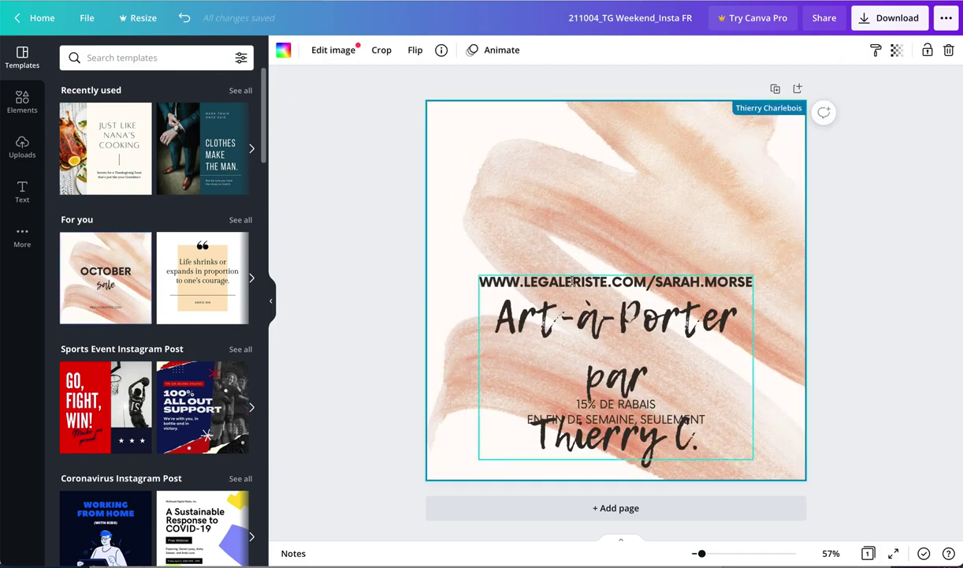
Move the grouped title and web address up so they no longer overlap the discount text on the watercolour layout.
left_click(572, 281)
left_click(563, 244)
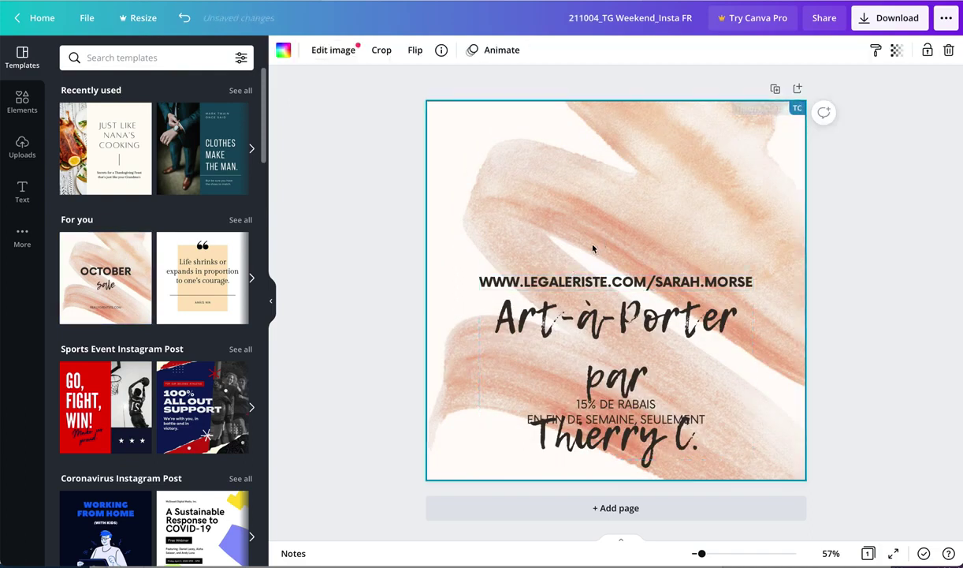
left_click_drag(585, 312, 599, 206)
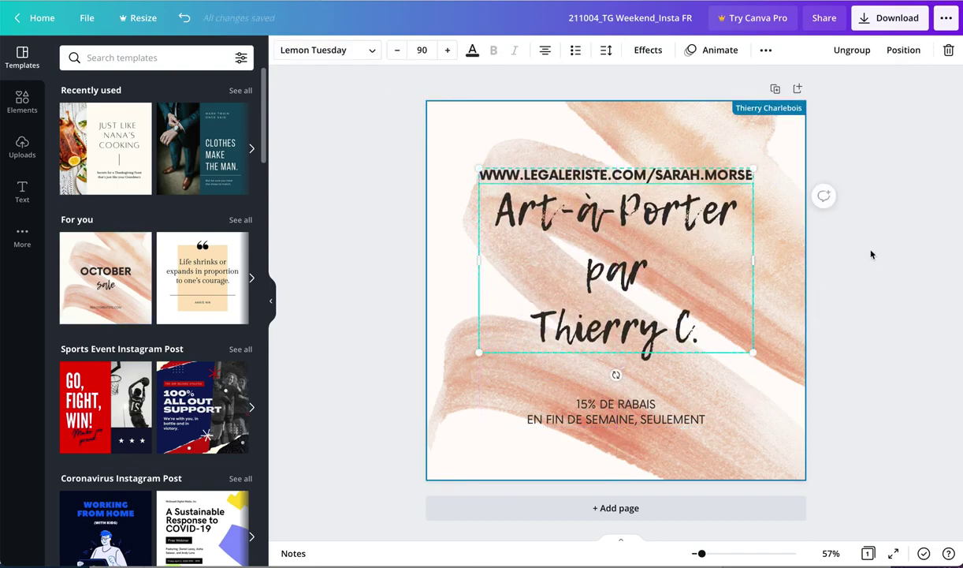
left_click(869, 253)
Try the "Life shrinks or expands in proportion to one's courage" quote template from the For you suggestions on the page.
scroll(195, 288, "down", 3)
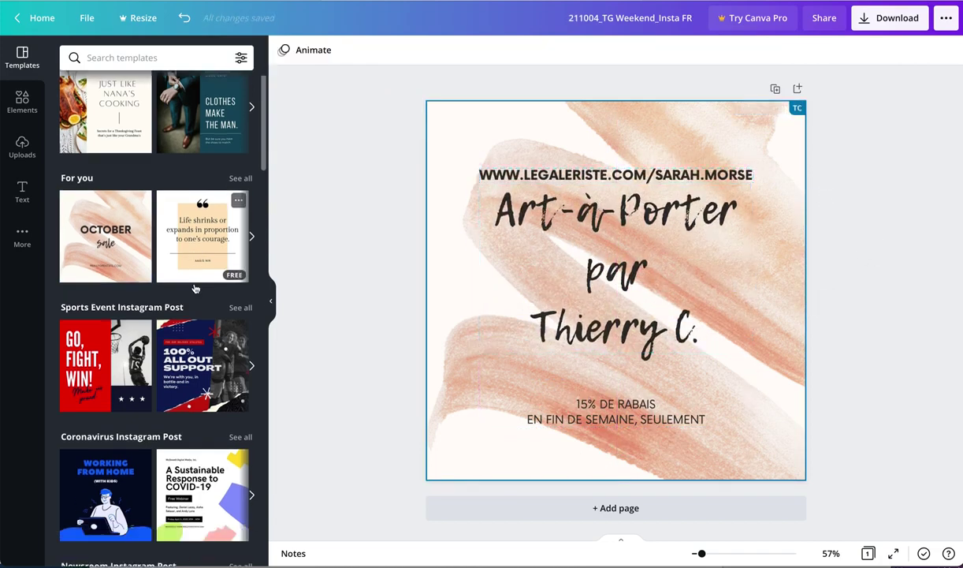
scroll(196, 288, "up", 2)
left_click(198, 242)
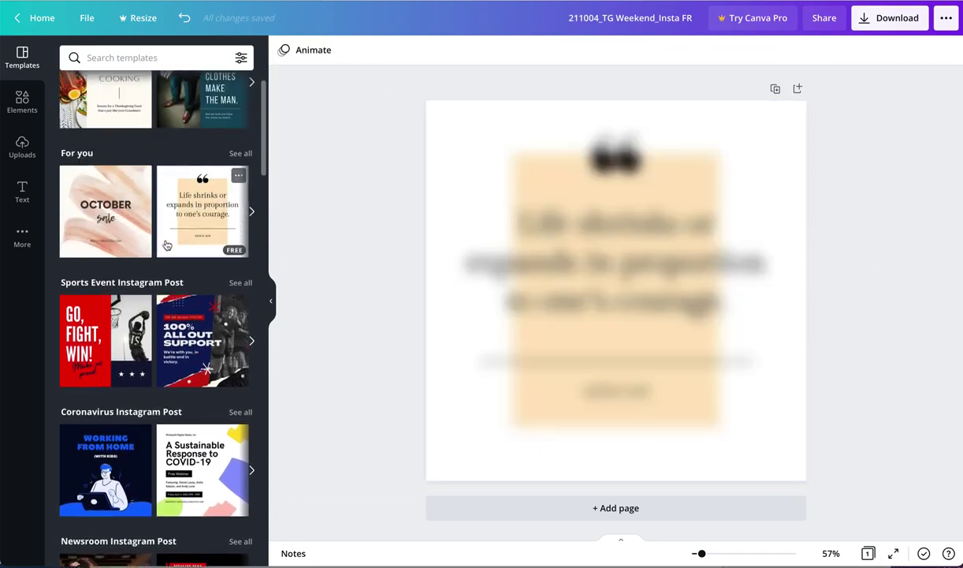
Search the templates for "fashion".
scroll(167, 246, "up", 1)
left_click(114, 58)
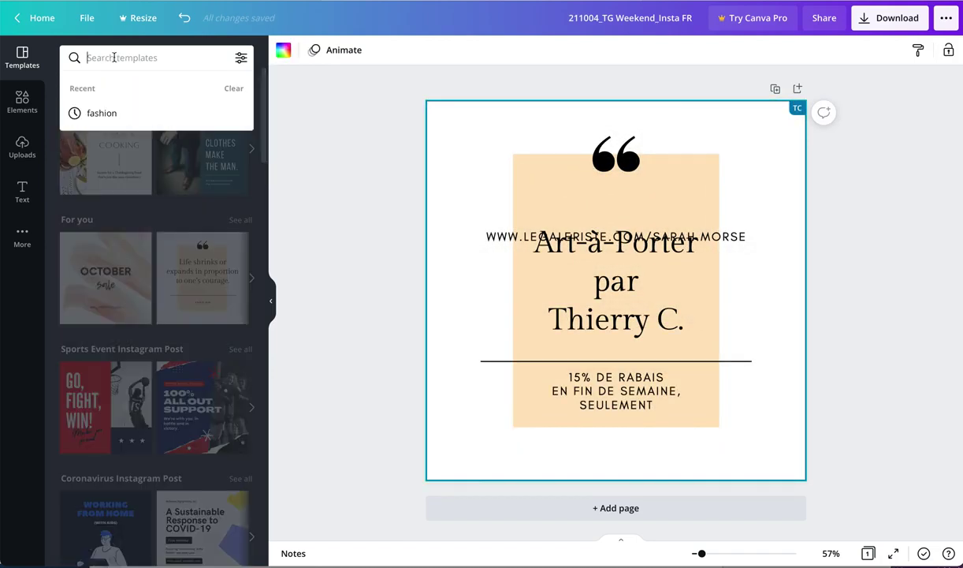
type("fashion")
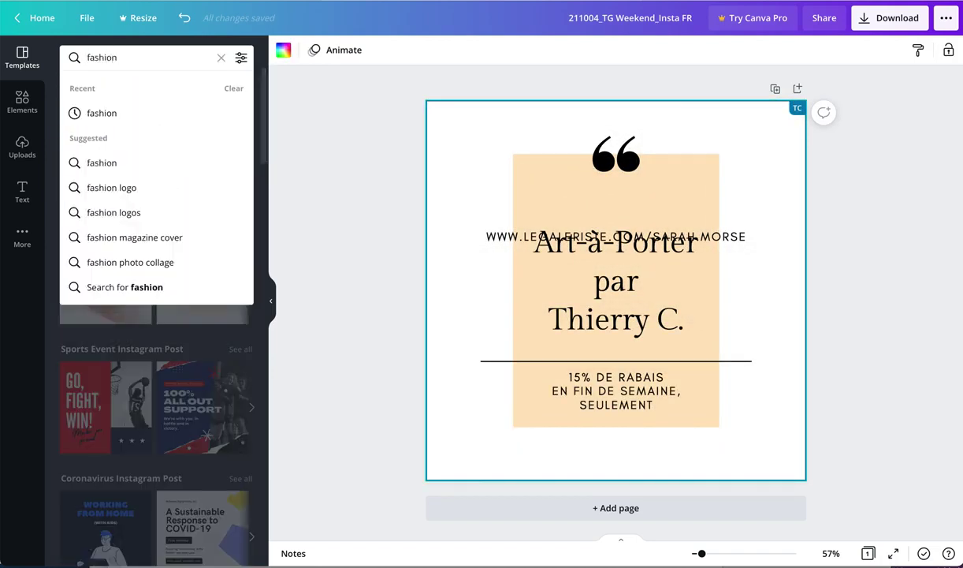
key("Return")
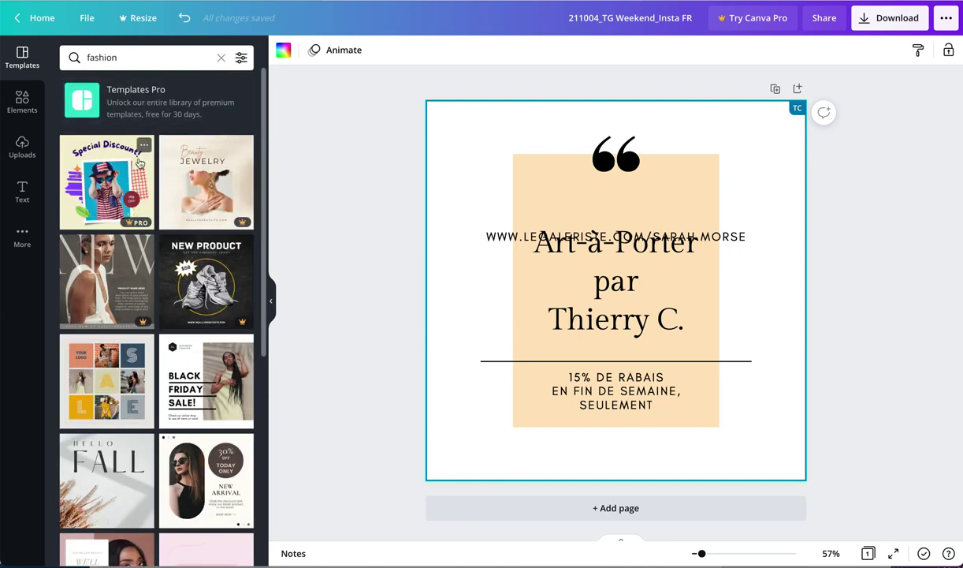
Try the free SALE photo-grid template and the "We'll make you blush!" portrait template on the page.
scroll(140, 162, "down", 1)
scroll(134, 189, "down", 3)
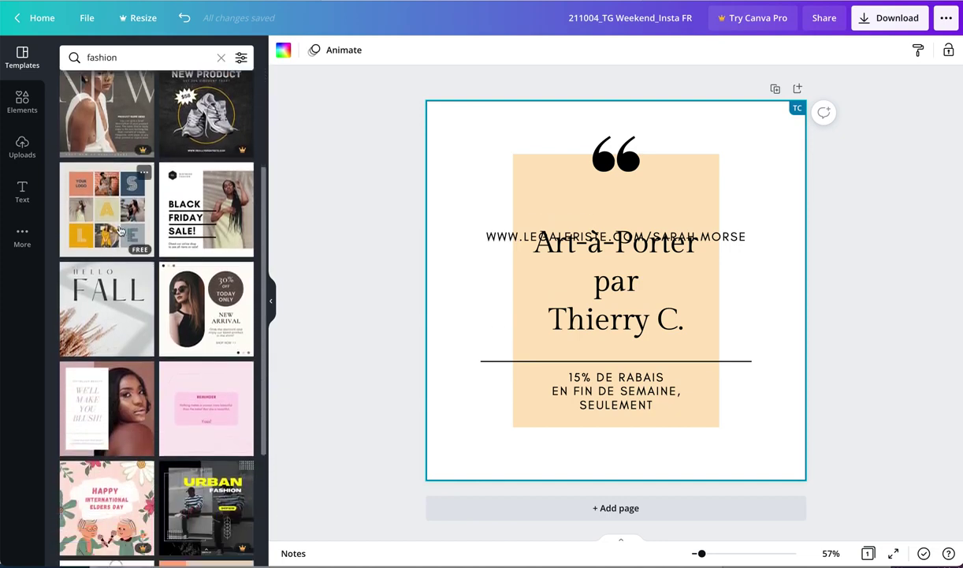
left_click(118, 229)
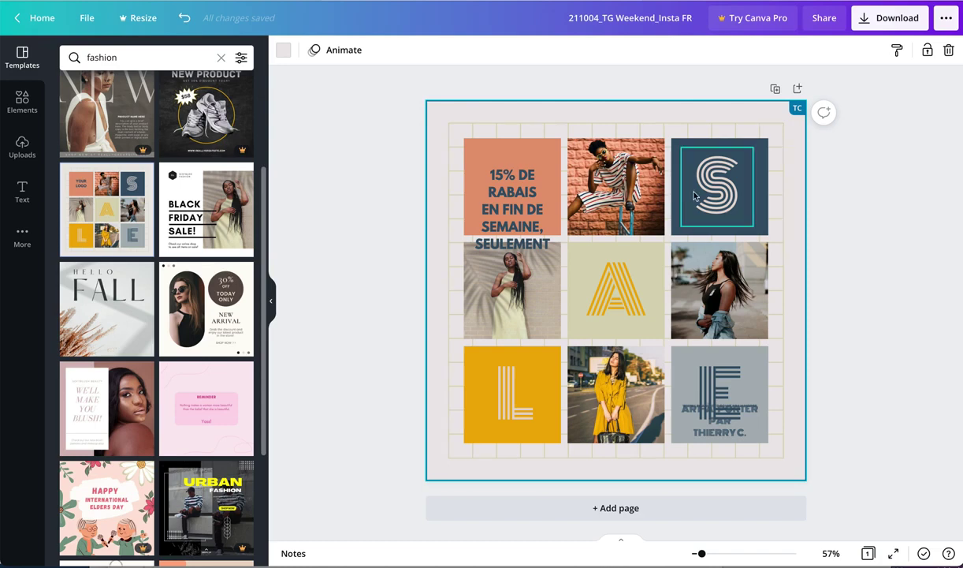
scroll(108, 329, "down", 2)
left_click(102, 335)
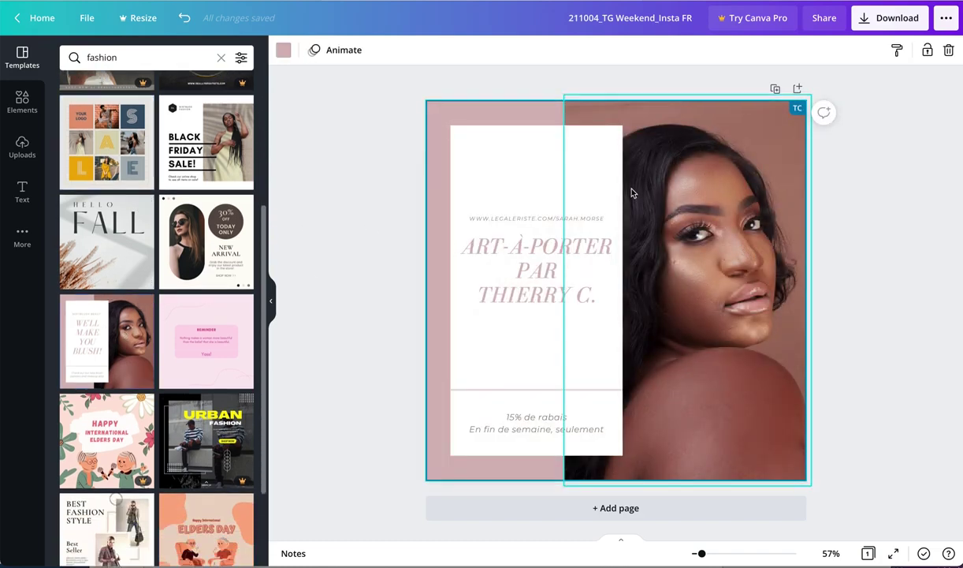
Try the "Best Fashion Style" template with two model photos on the page.
scroll(138, 328, "down", 3)
scroll(138, 327, "down", 3)
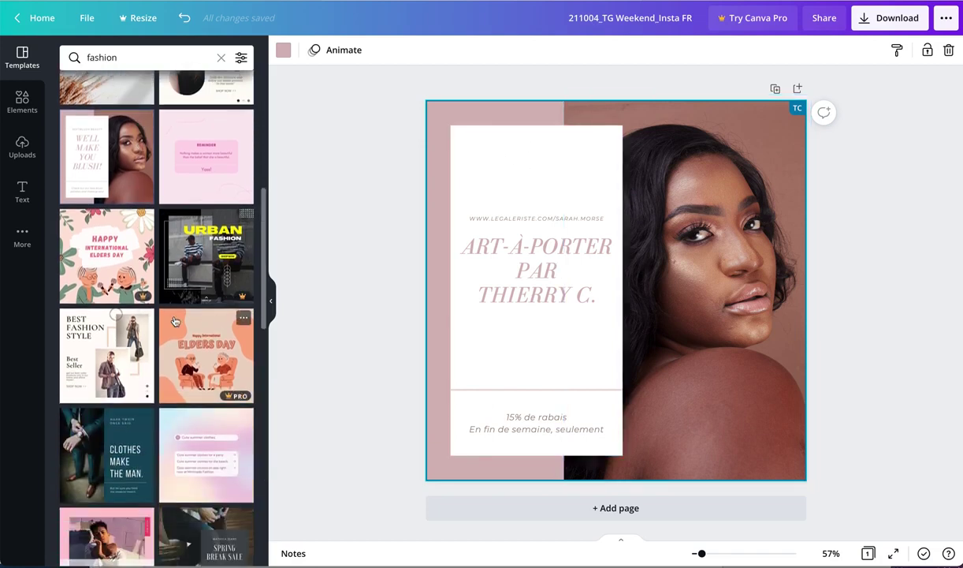
left_click(134, 323)
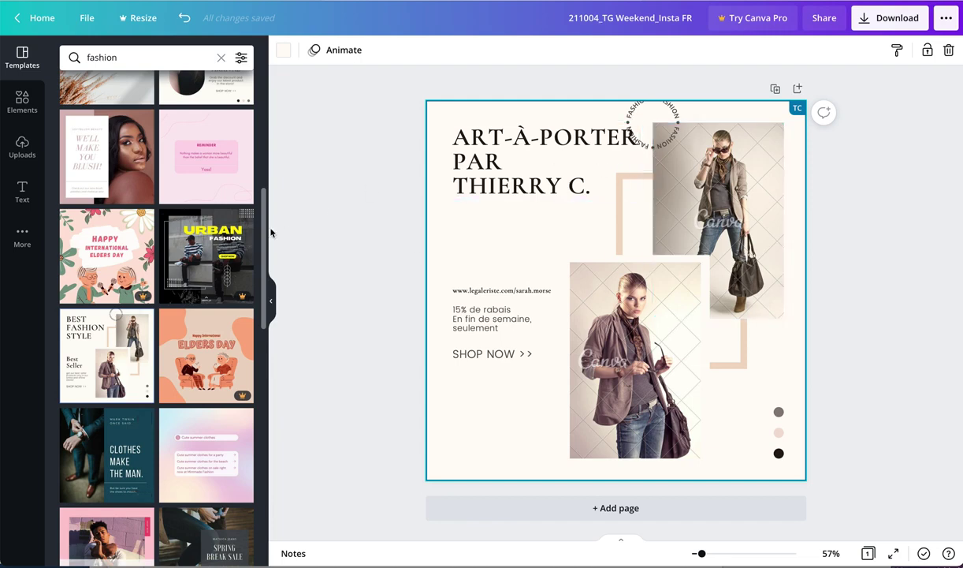
Undo the template trials back to the black floral scarf design, redoing as needed to keep the scarf centred in its frame.
left_click(185, 21)
left_click(185, 20)
left_click(185, 20)
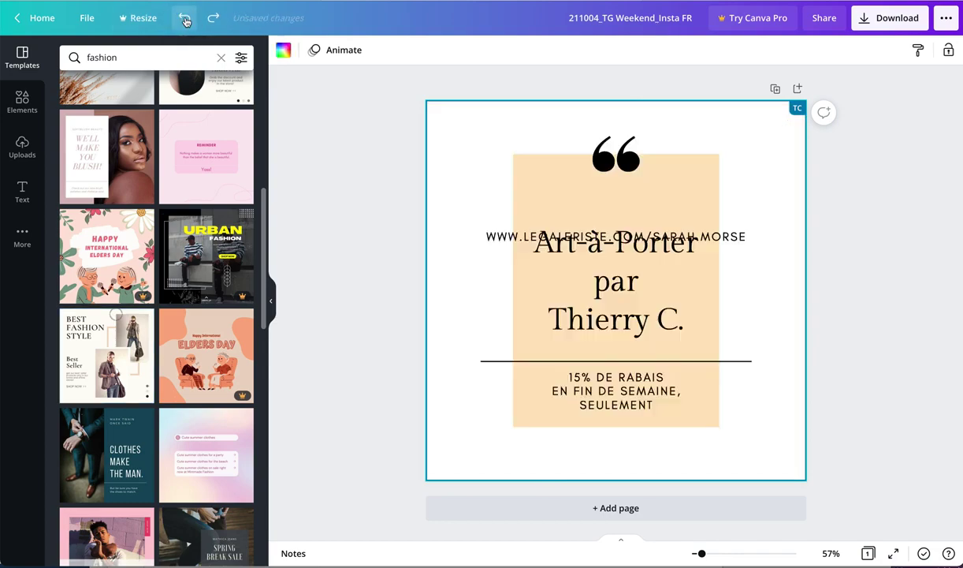
left_click(185, 21)
left_click(186, 20)
left_click(185, 21)
left_click(185, 20)
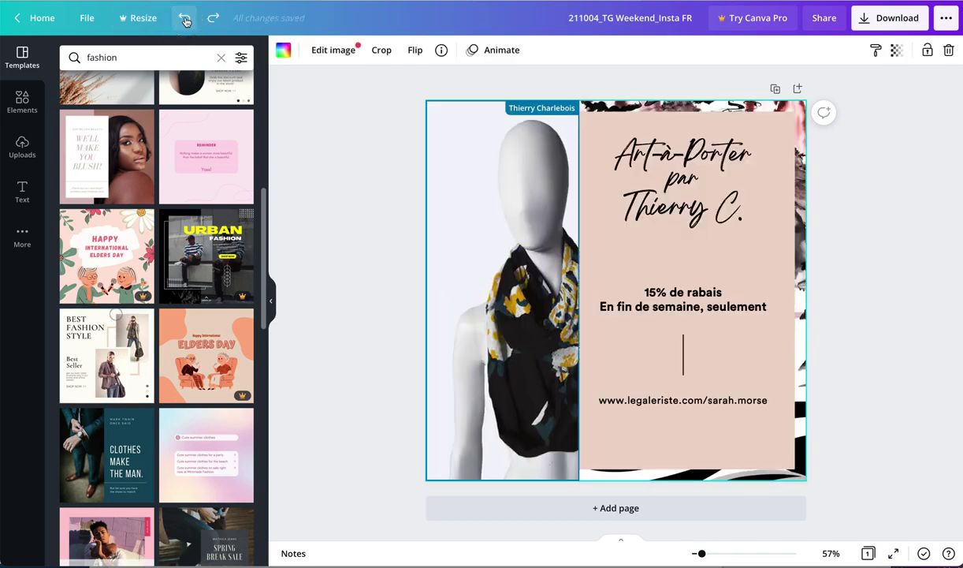
left_click(185, 20)
left_click(212, 18)
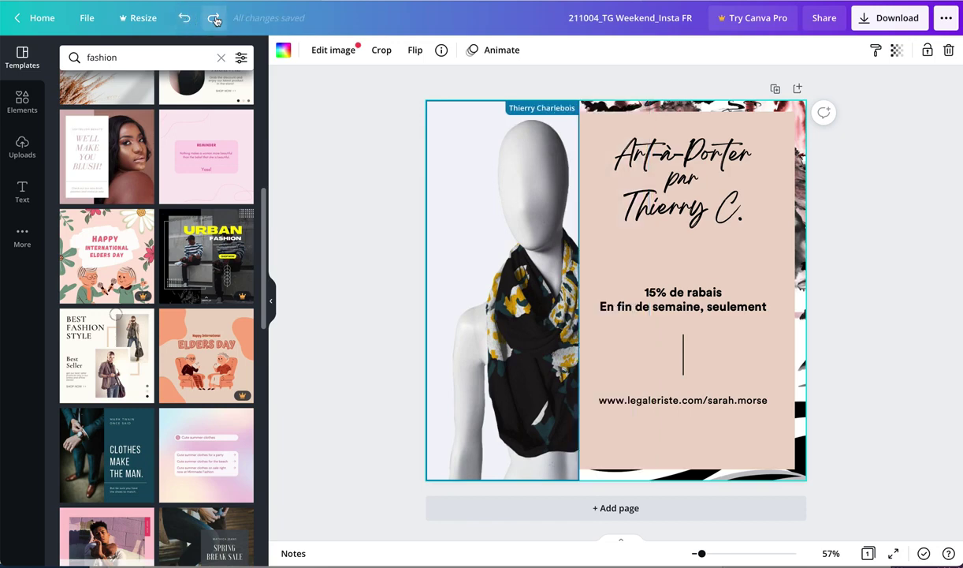
left_click(211, 17)
left_click(881, 206)
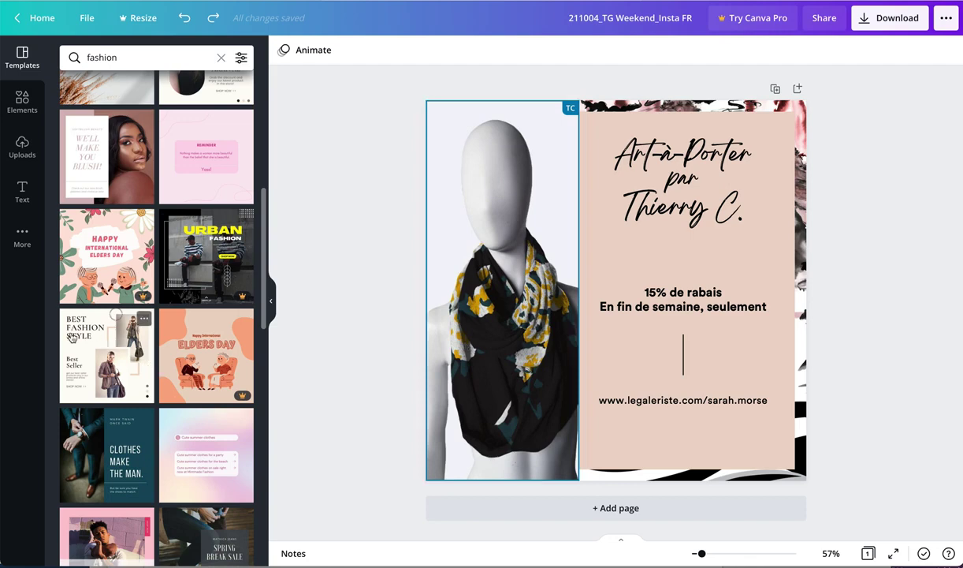
Try the orange "BOO!" font combination on the page and delete it.
left_click(698, 159)
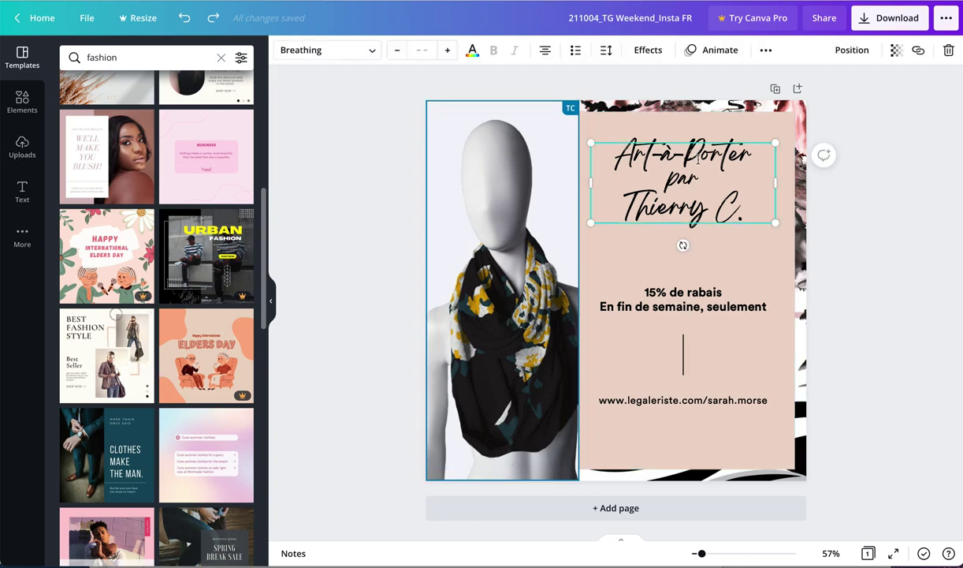
left_click(21, 192)
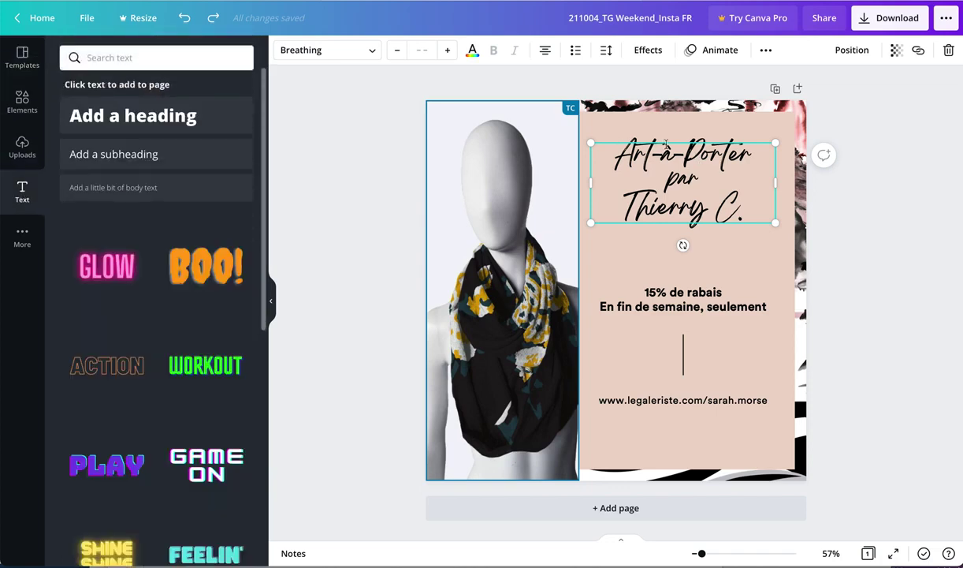
left_click(204, 267)
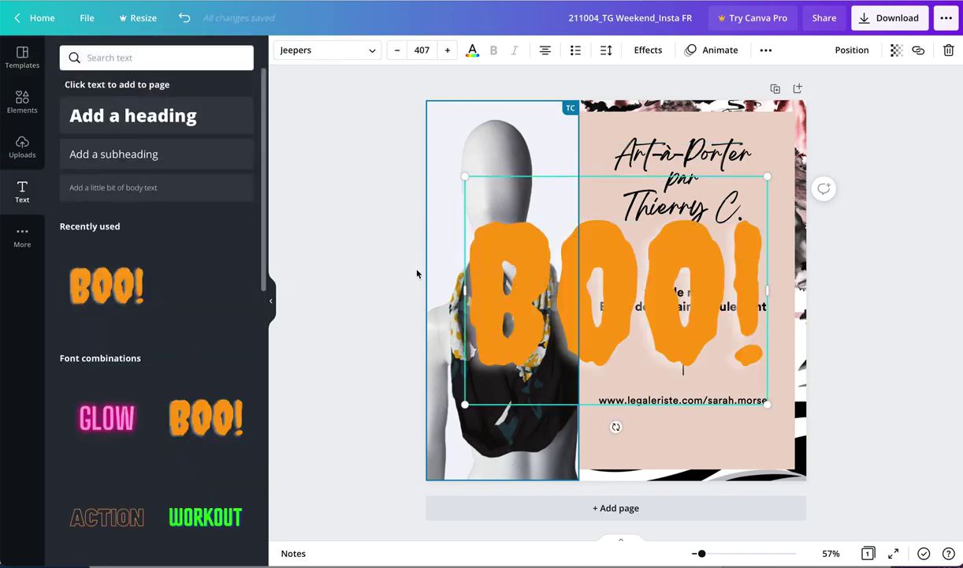
key("Delete")
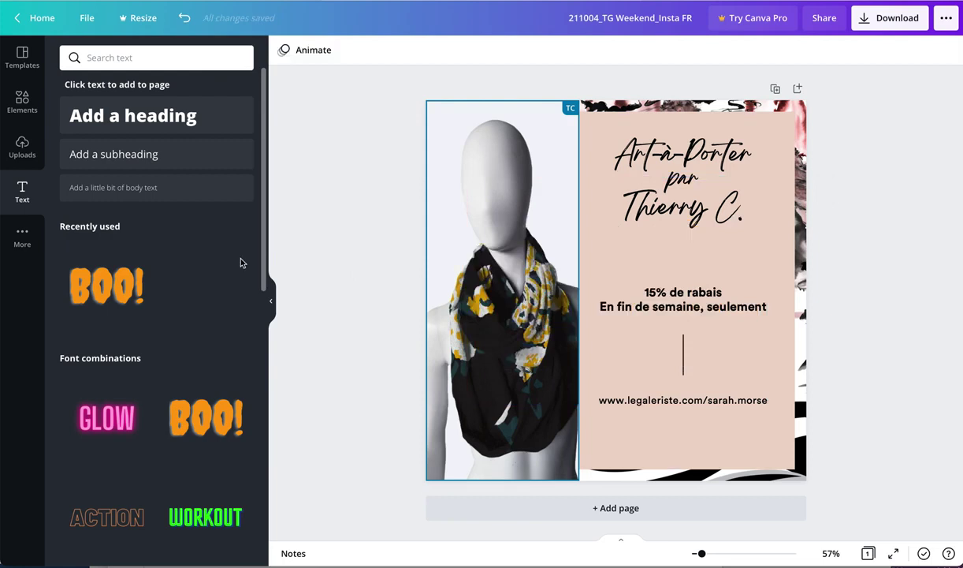
Change the title's font to Anton.
left_click(663, 177)
left_click(361, 53)
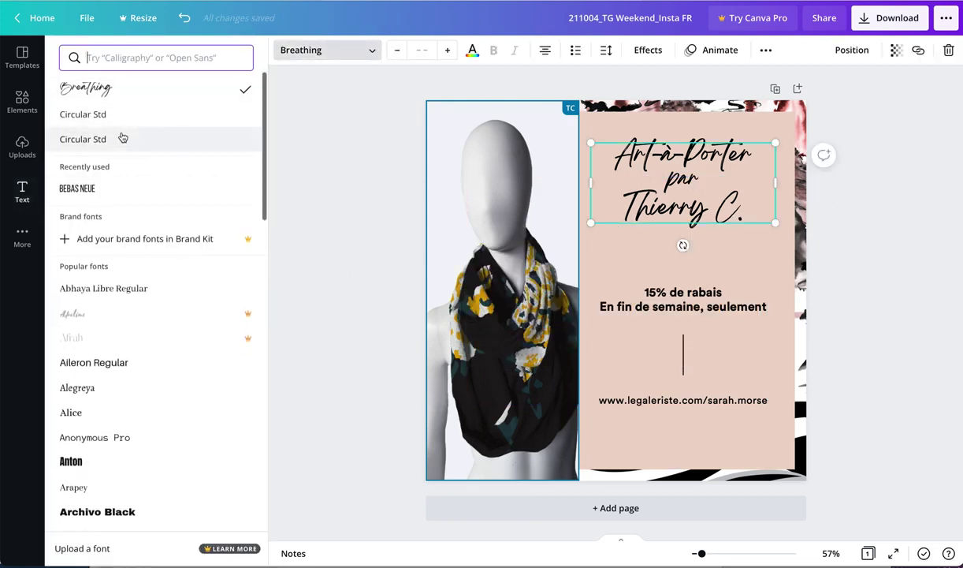
scroll(122, 138, "down", 2)
left_click(107, 390)
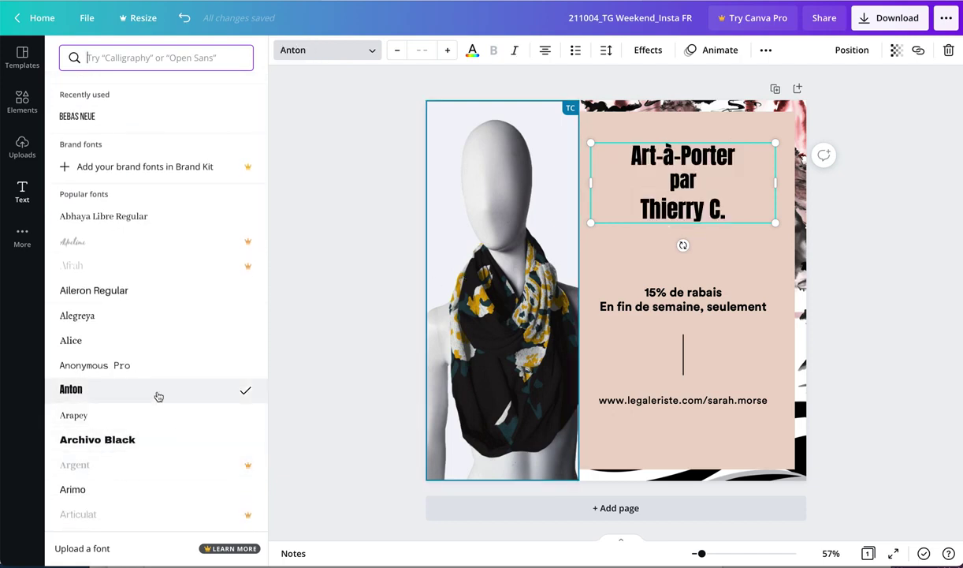
left_click(884, 281)
Apply only the style of the "Brown Fashion Best Seller Product Instagram Post" template to the scarf design.
left_click(747, 254)
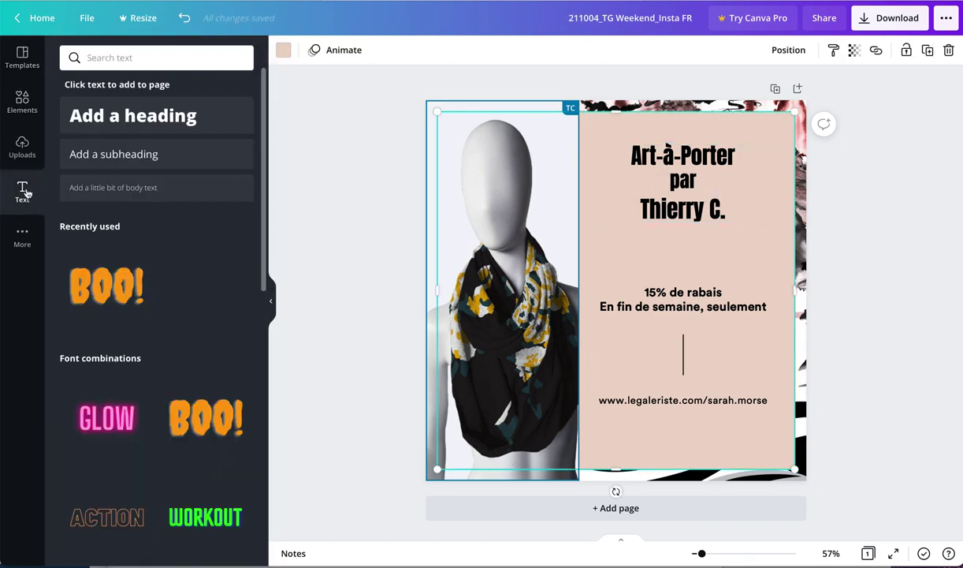
left_click(26, 60)
scroll(165, 197, "down", 1)
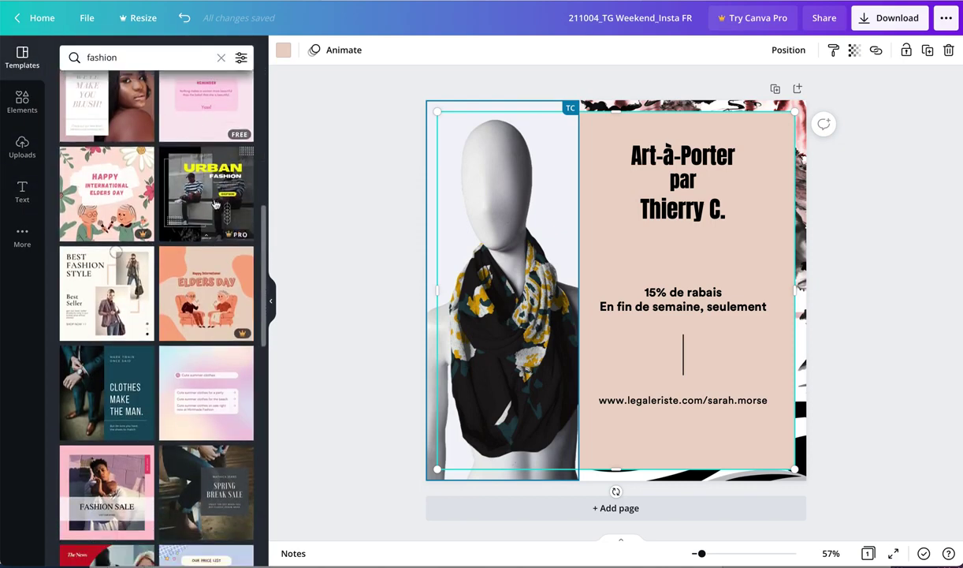
scroll(166, 197, "down", 2)
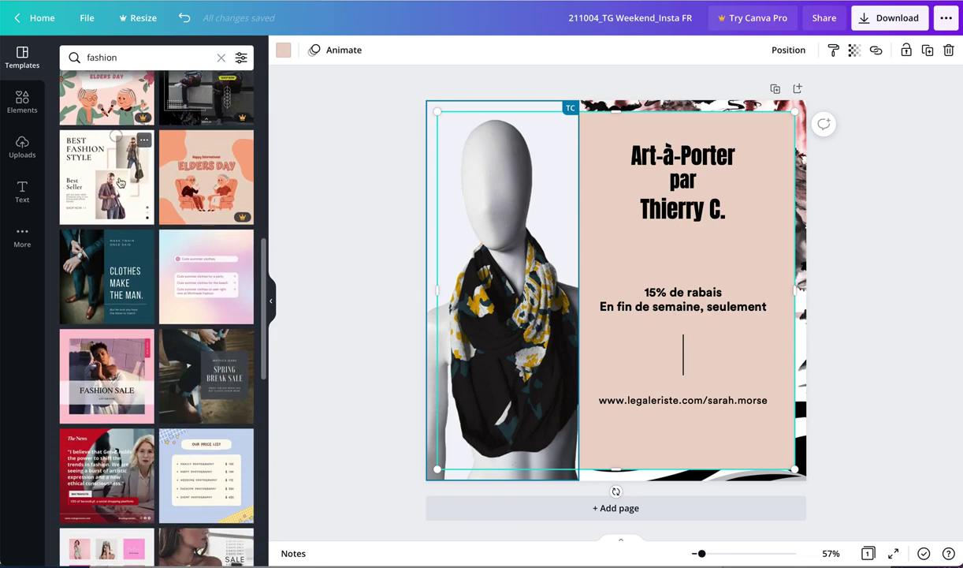
left_click(144, 142)
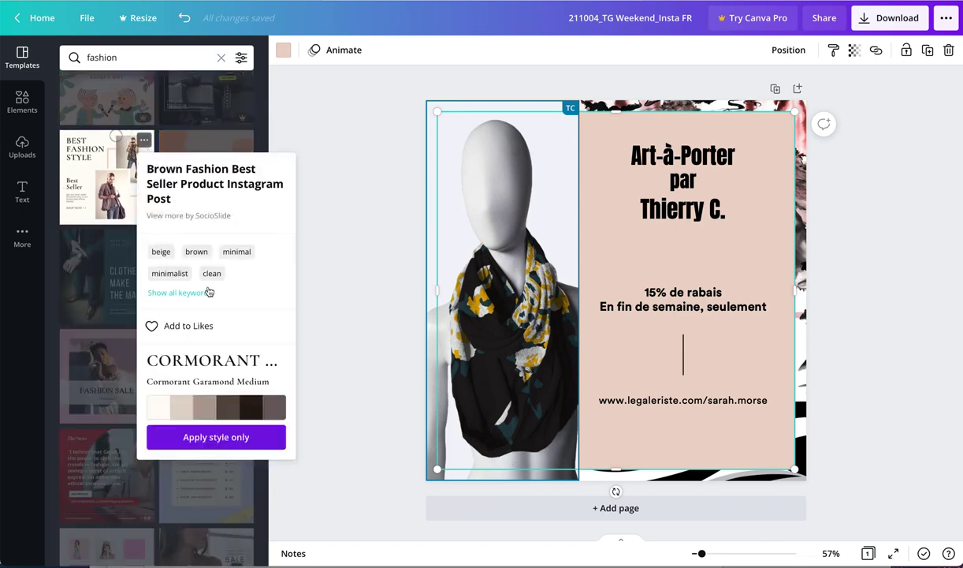
left_click(228, 438)
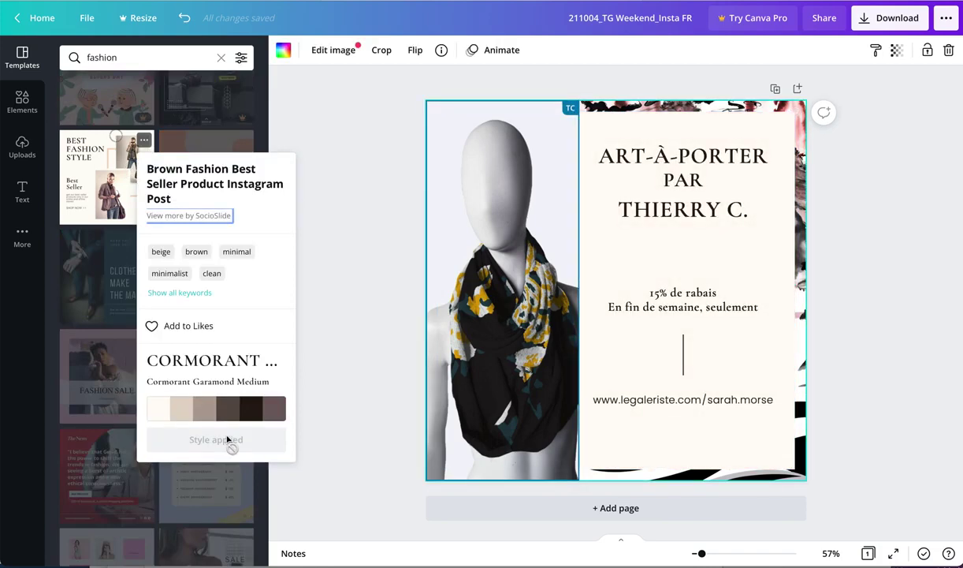
Shuffle the applied brown palette until the text panel is near-black with white text, and close the template details.
left_click(224, 409)
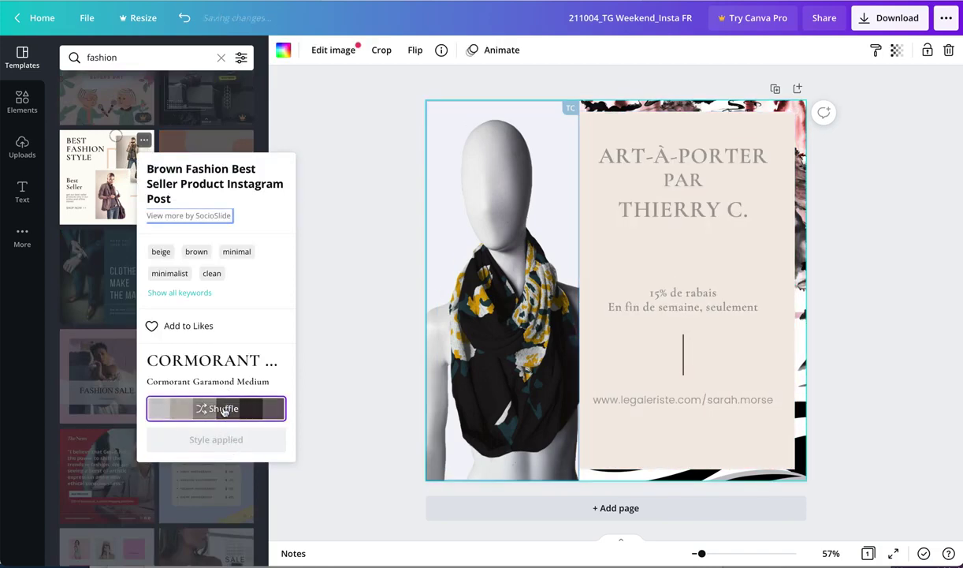
left_click(223, 408)
left_click(224, 408)
left_click(223, 409)
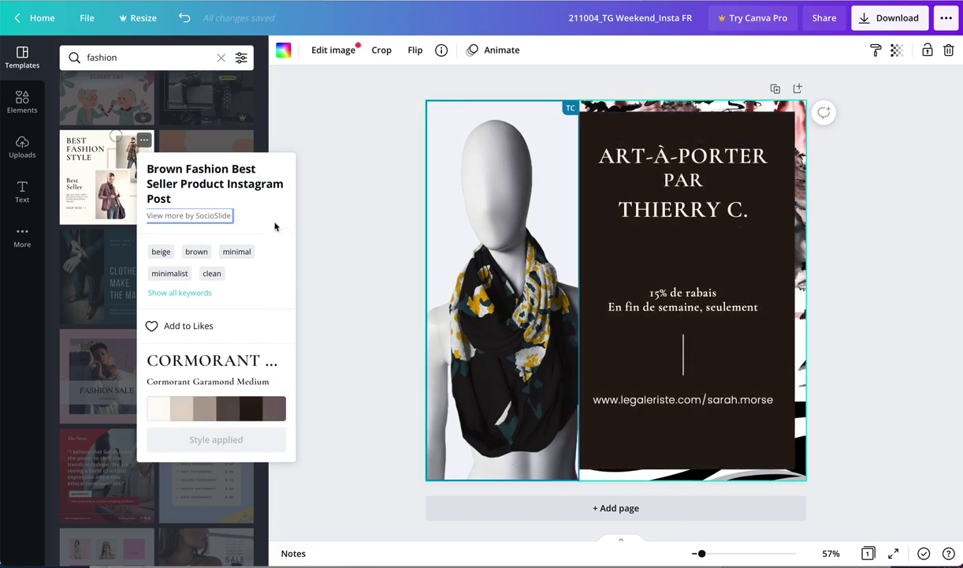
left_click(342, 249)
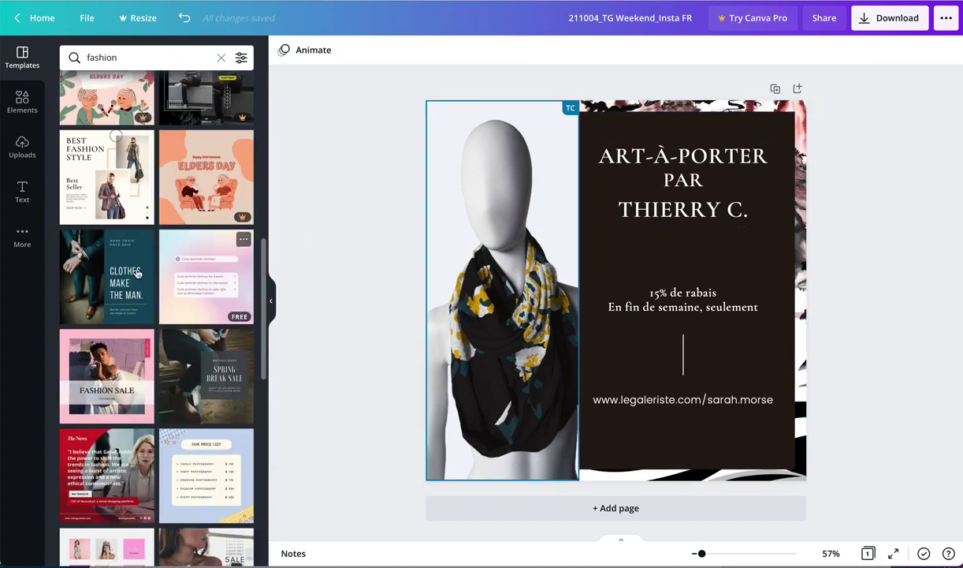
Apply only the style of the "Fashion Sale Instagram Post" template and shuffle its colours to a black panel with white text.
left_click(144, 339)
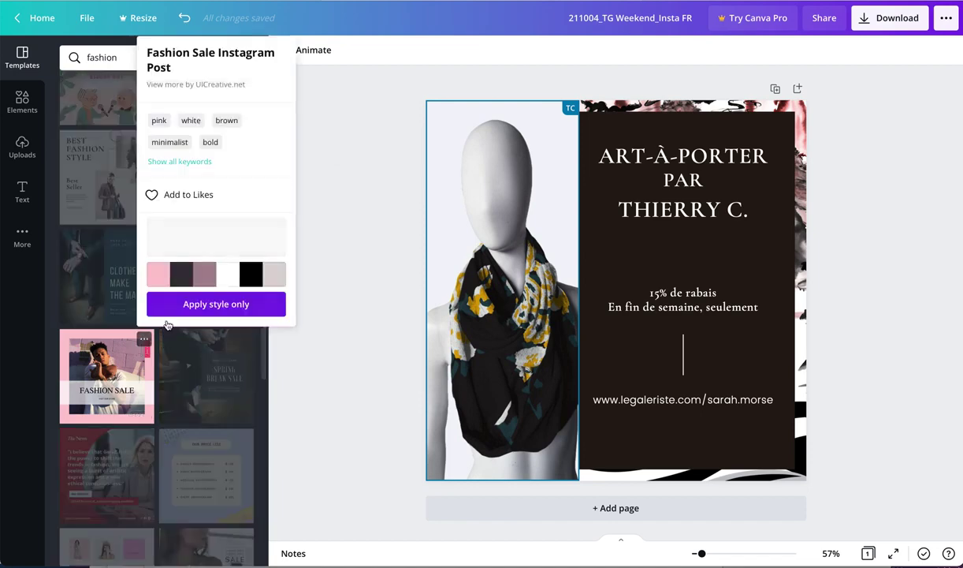
left_click(208, 304)
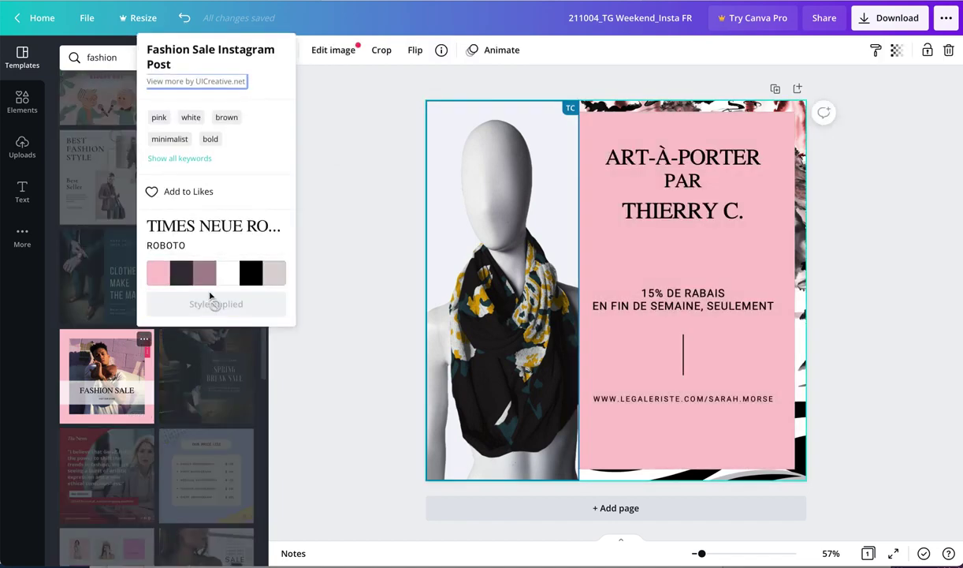
left_click(212, 278)
left_click(210, 277)
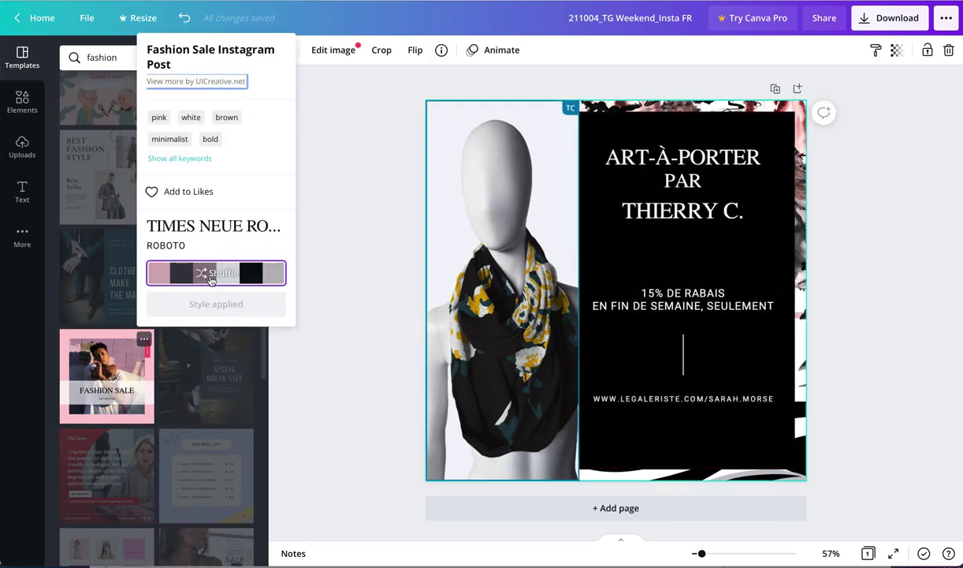
left_click(162, 362)
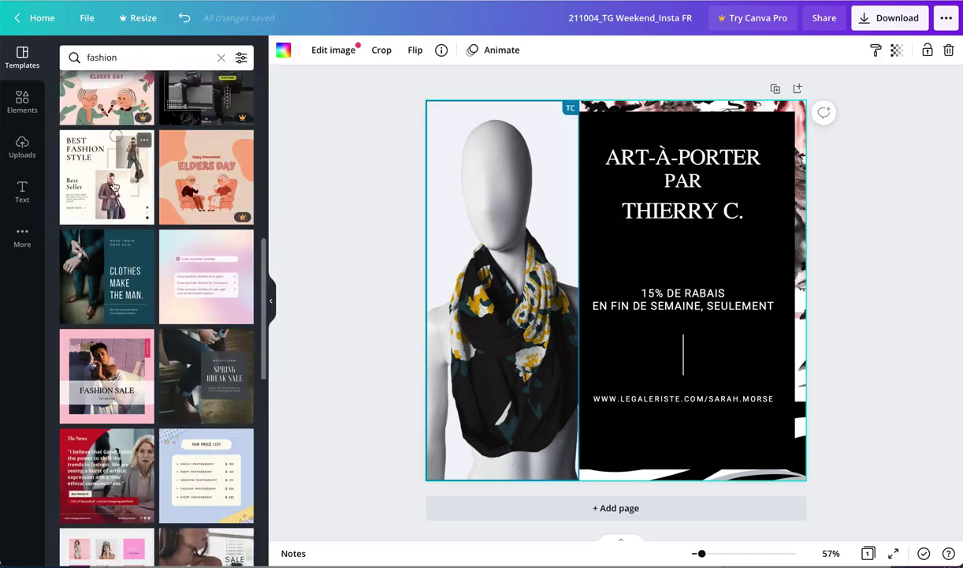
Apply the full "Best Fashion Style" template layout to the page.
left_click(111, 182)
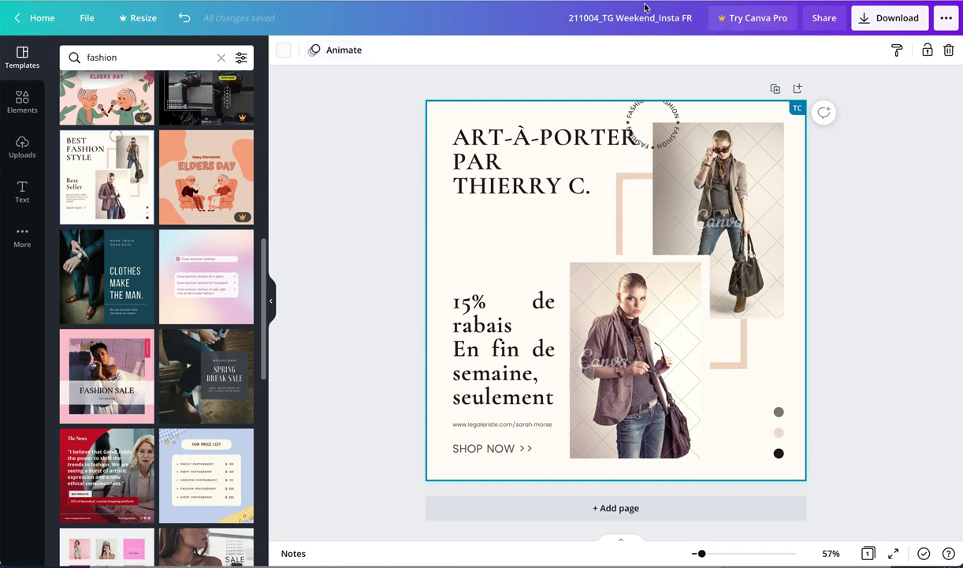
Review the available download file types for the static design, keep PNG and close the download options.
left_click(899, 18)
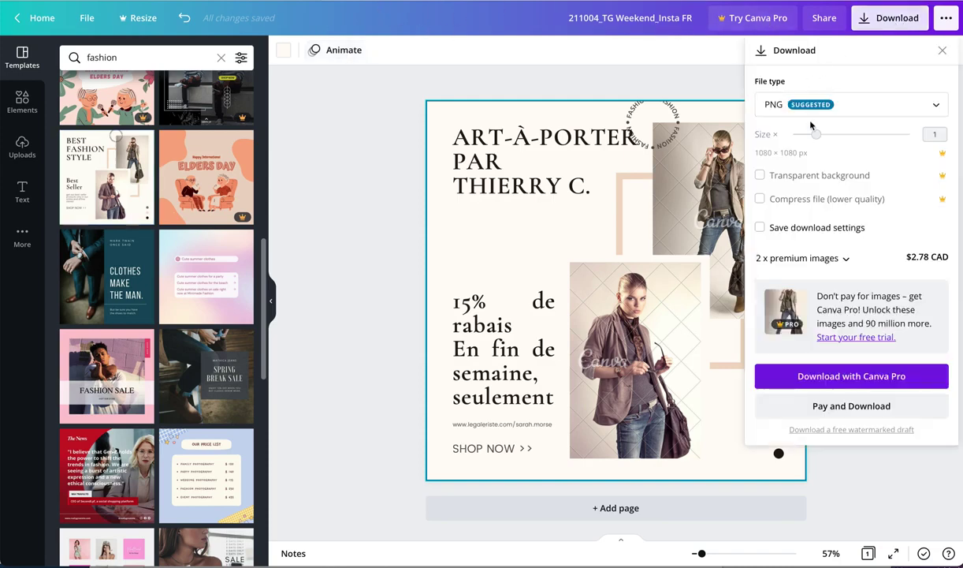
left_click(927, 113)
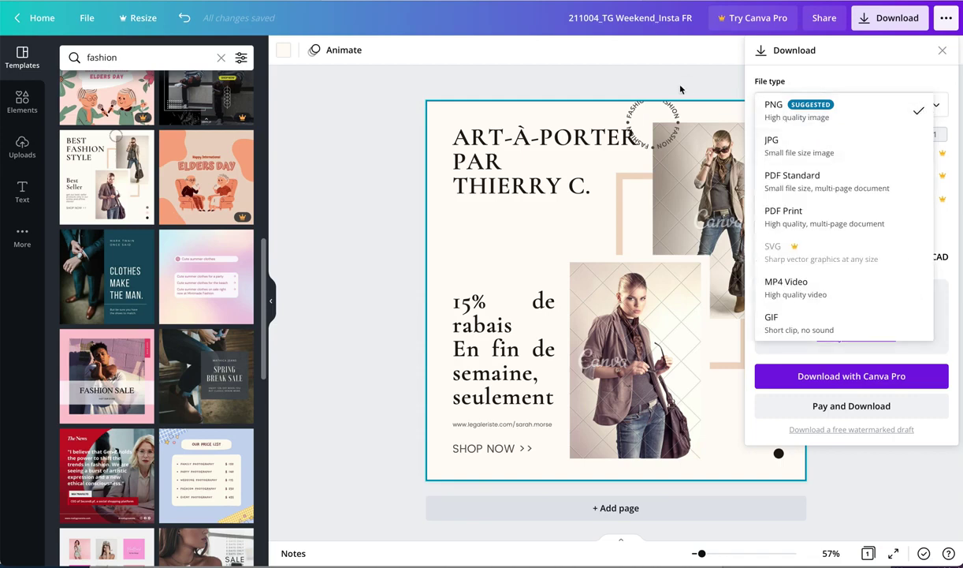
left_click(899, 110)
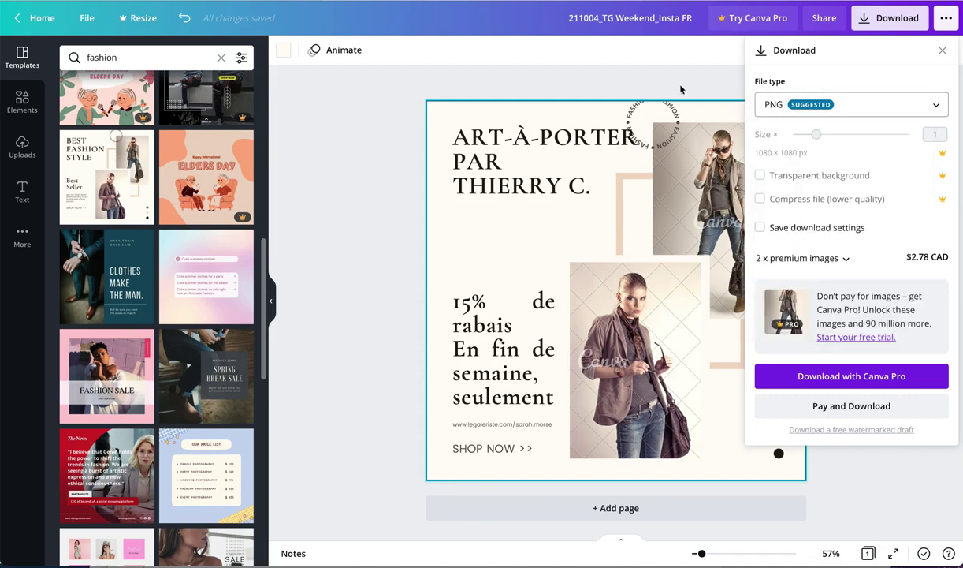
left_click(942, 49)
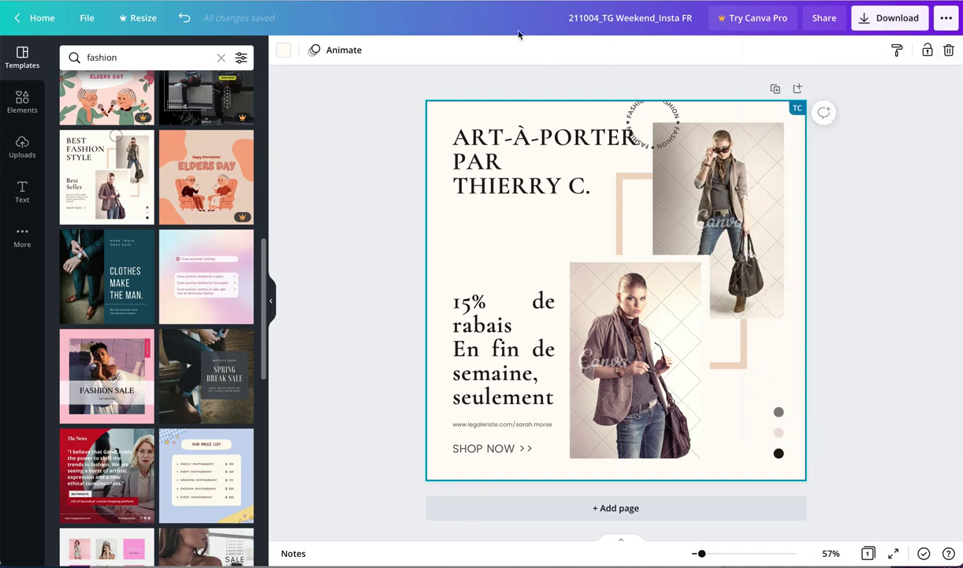
Try the Block page animation, switch the page to Breathe and preview the animated design.
left_click(349, 55)
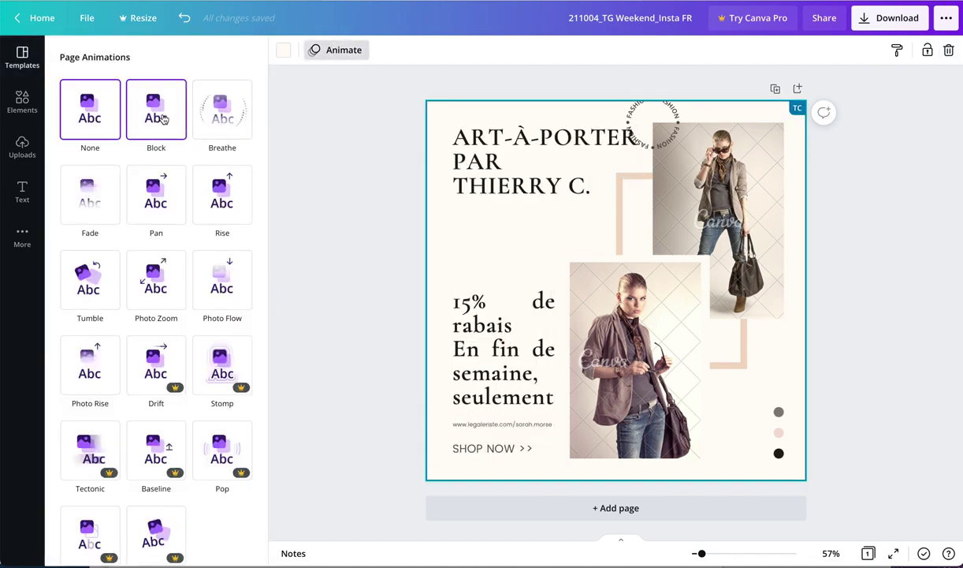
left_click(161, 117)
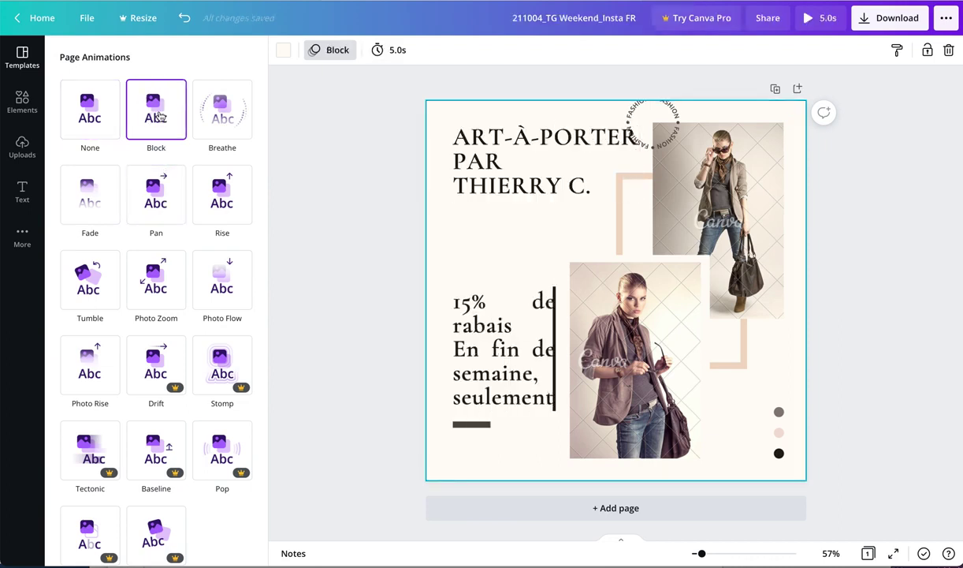
left_click(216, 118)
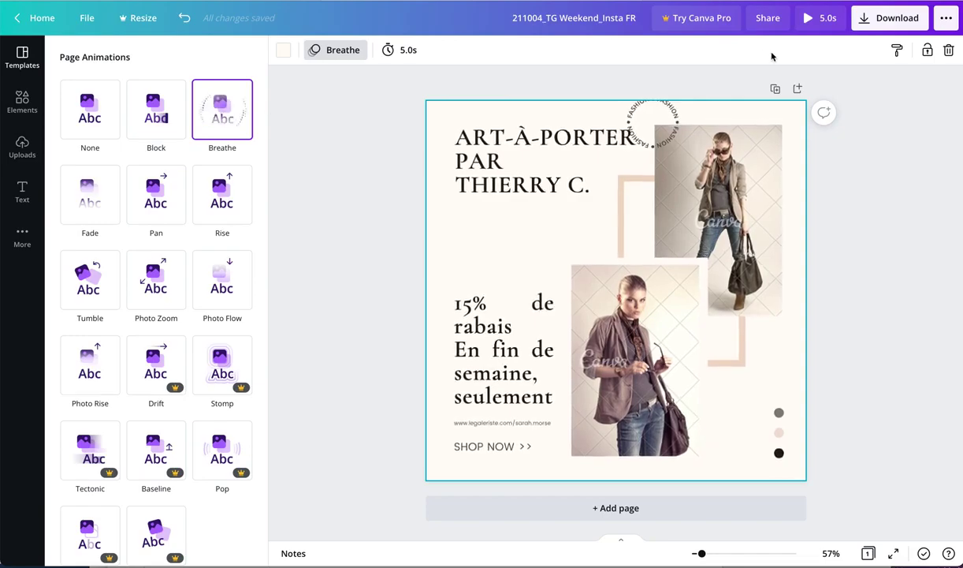
left_click(828, 18)
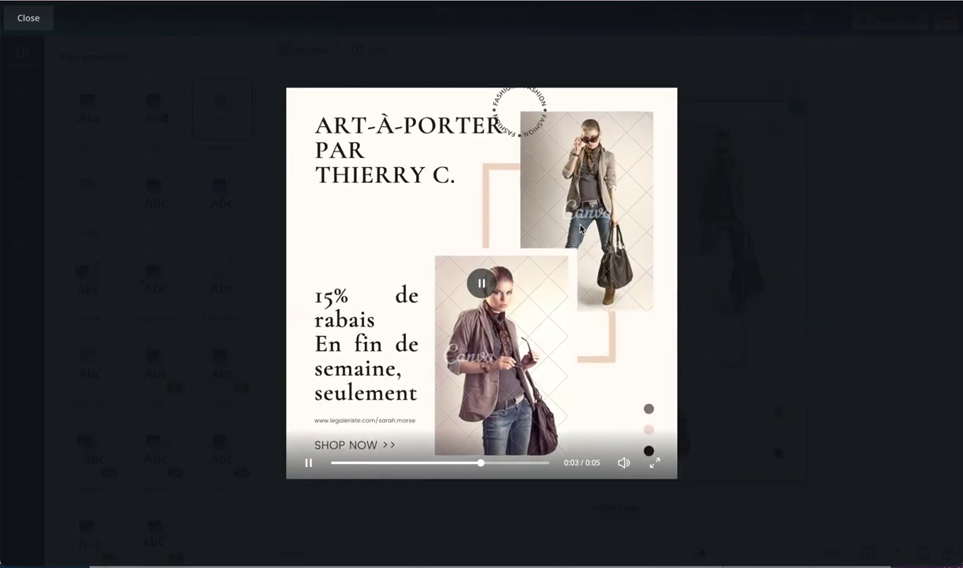
left_click(757, 197)
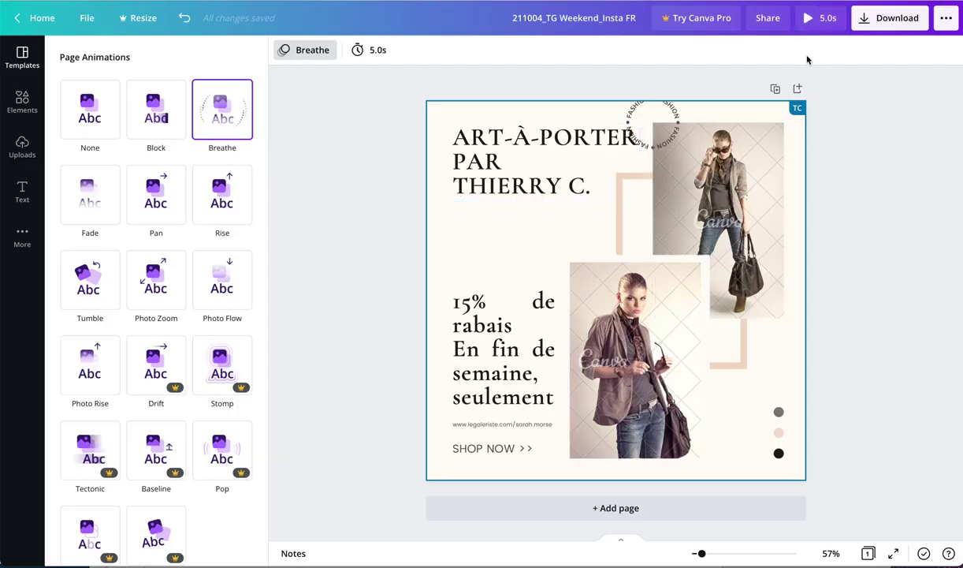
Set the page's animation timing to 10.5 seconds and preview the longer playback.
left_click(372, 50)
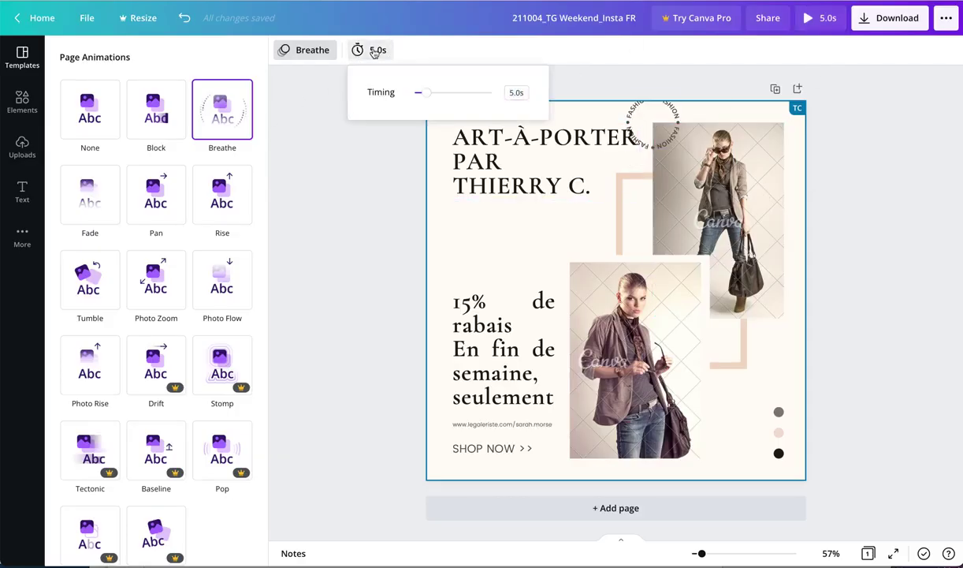
left_click_drag(425, 93, 441, 93)
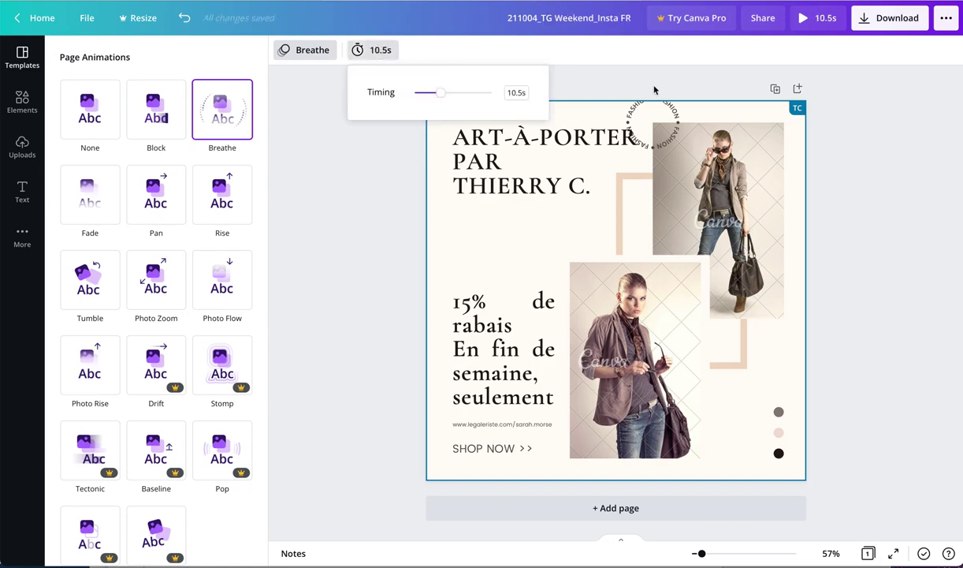
left_click(810, 21)
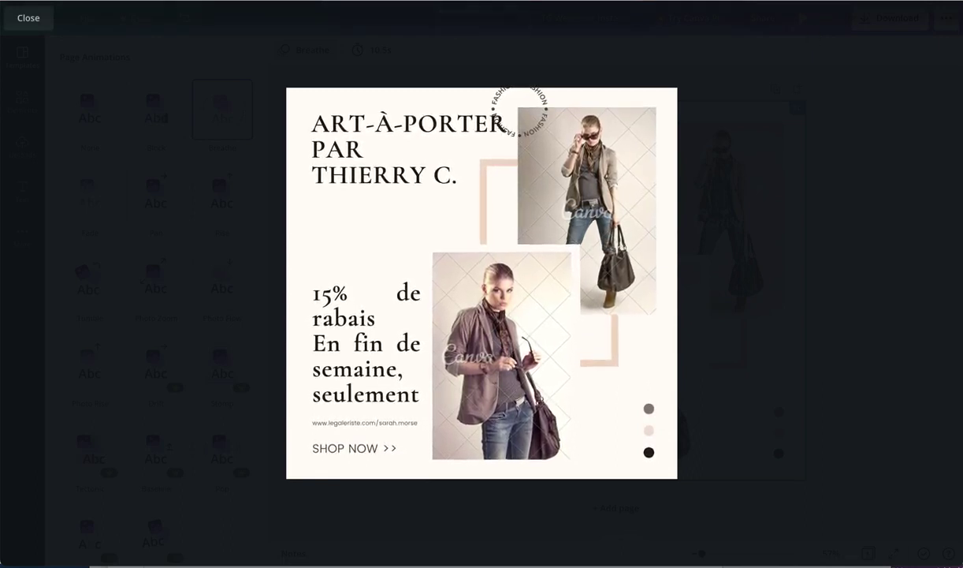
left_click(12, 26)
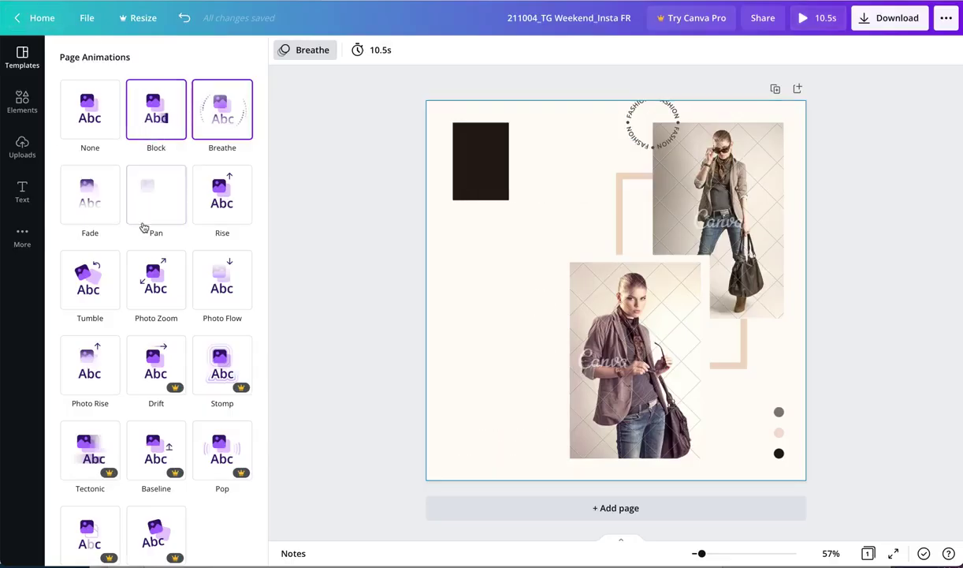
Apply the Photo Rise page animation and review the download file types offered for the animated design.
left_click(92, 347)
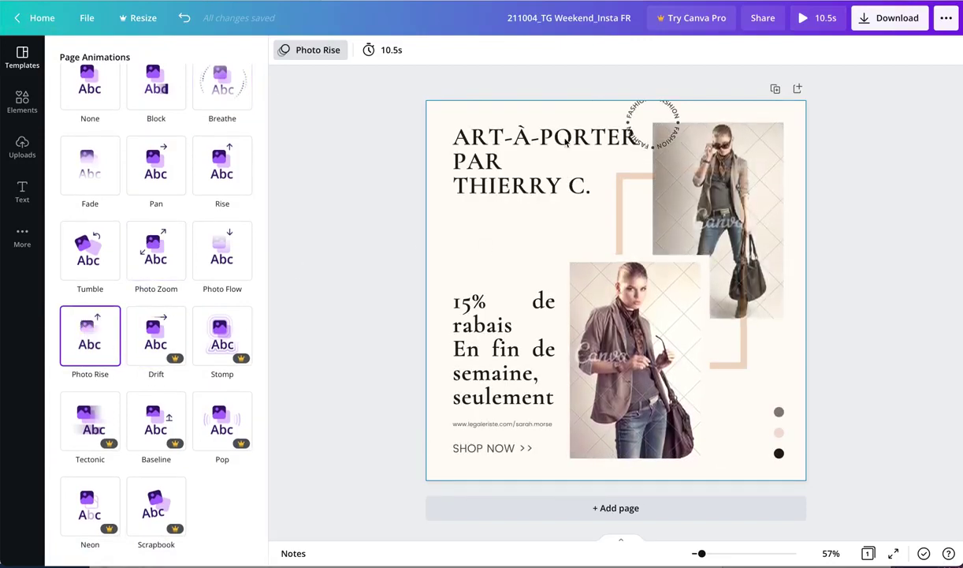
left_click(880, 23)
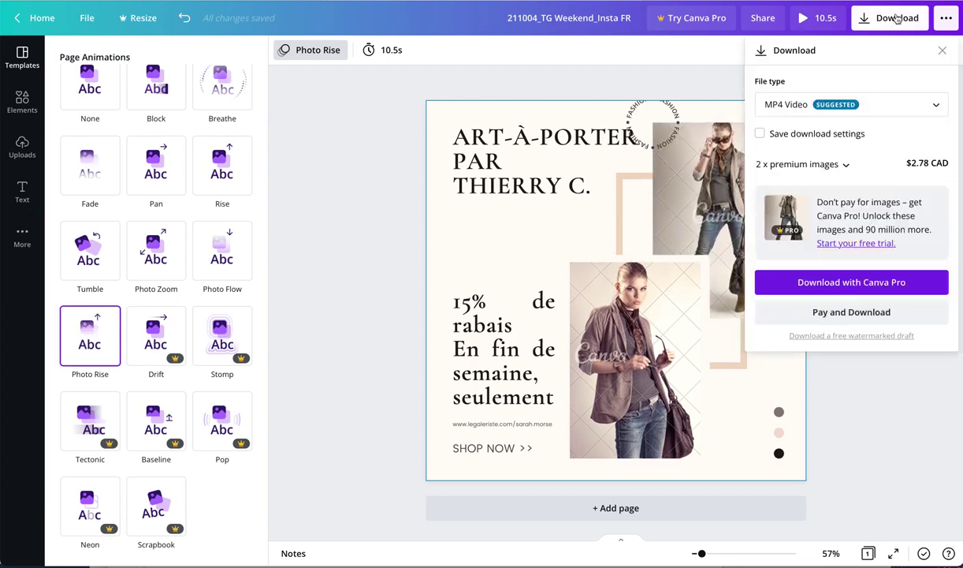
left_click(824, 104)
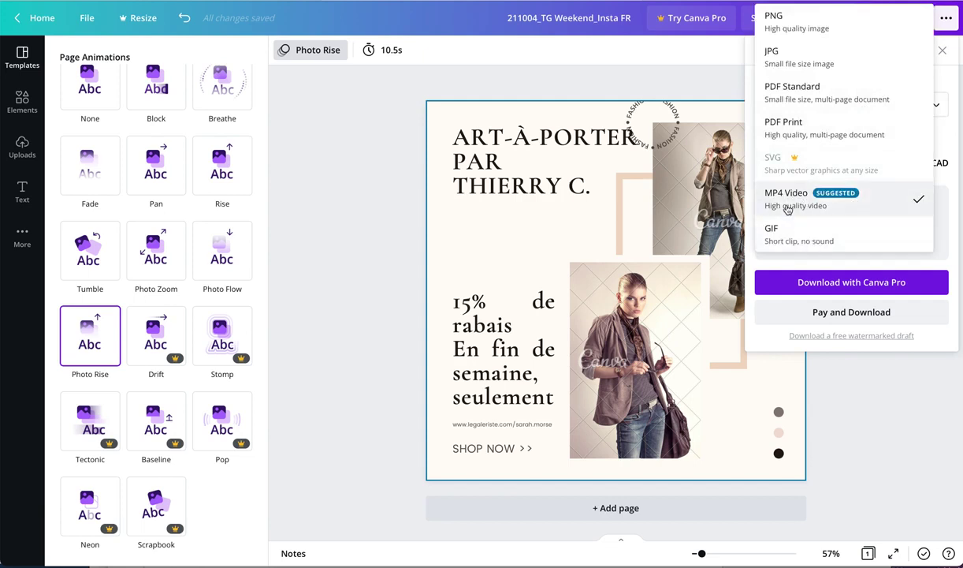
left_click(552, 66)
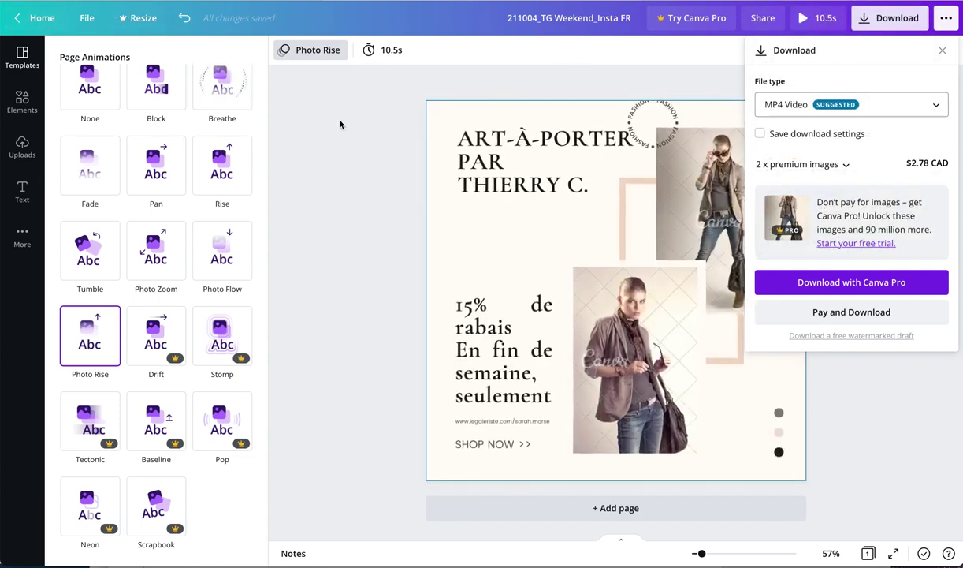
left_click(384, 134)
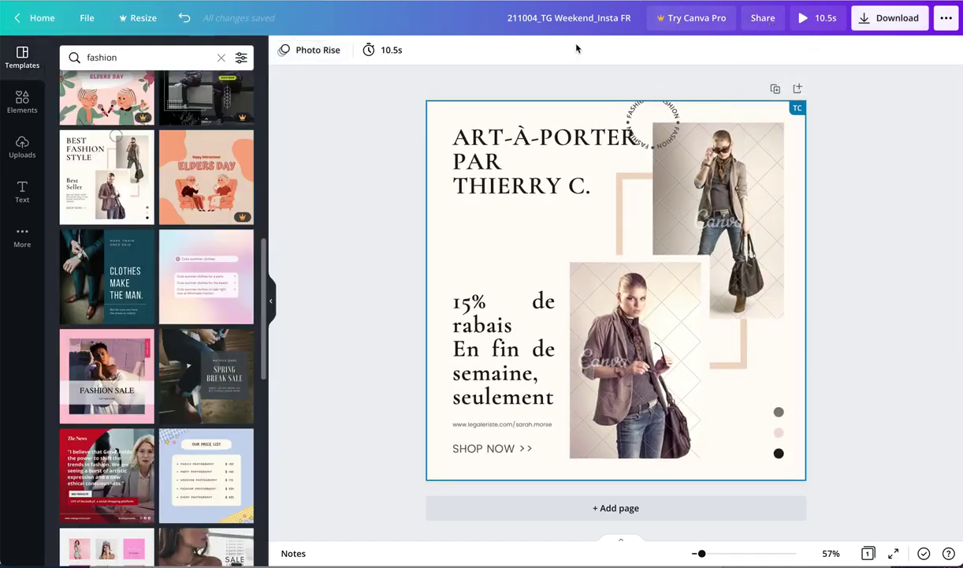
Open the design's sharing options and examine the permission choices for the share link.
left_click(762, 19)
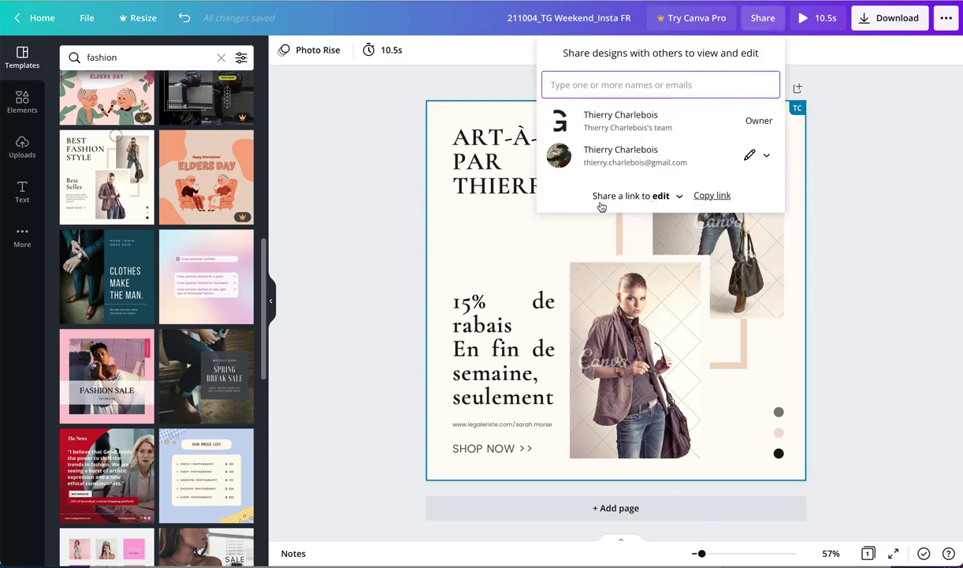
left_click(657, 197)
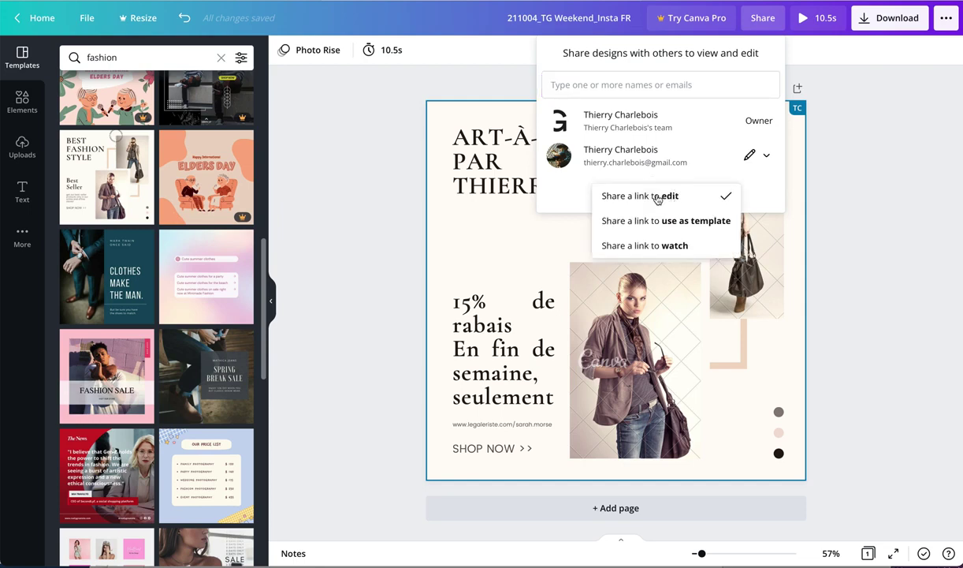